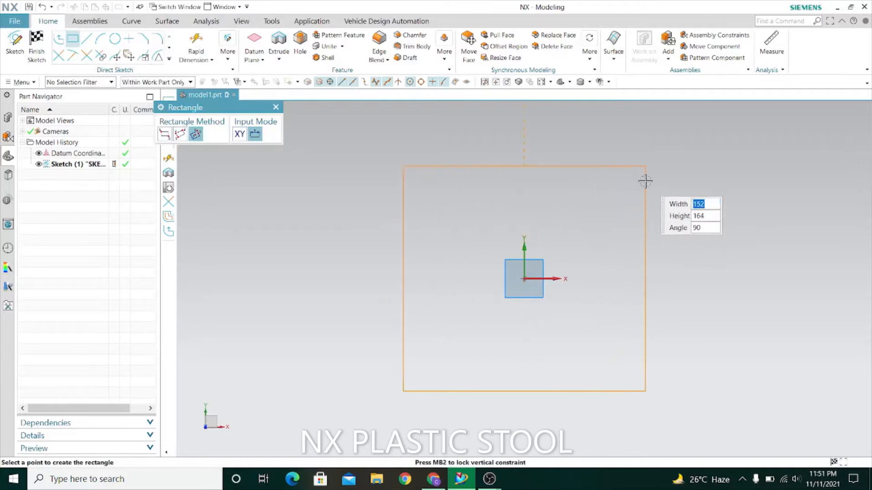
# Sketch a rectangle about 164 by 152 mm centred on the origin and dimension its horizontal width to 300 mm
pyautogui.click(645, 182)
pyautogui.click(275, 107)
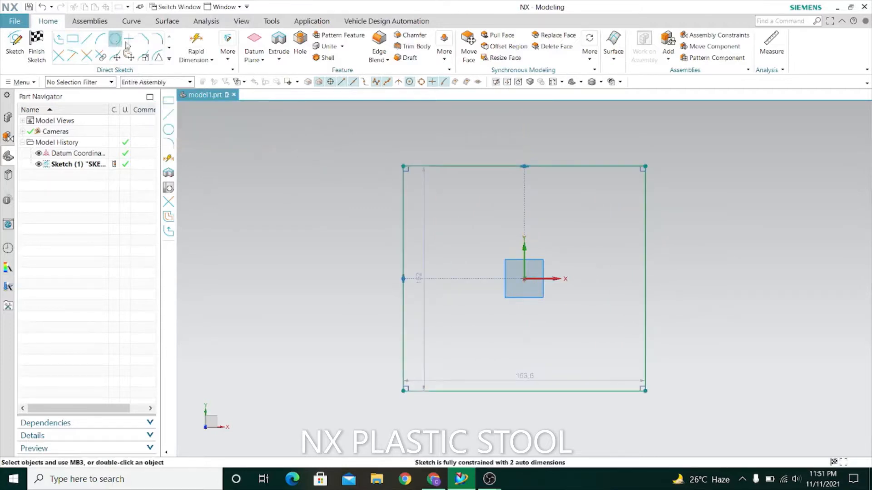
pyautogui.click(197, 41)
pyautogui.click(403, 251)
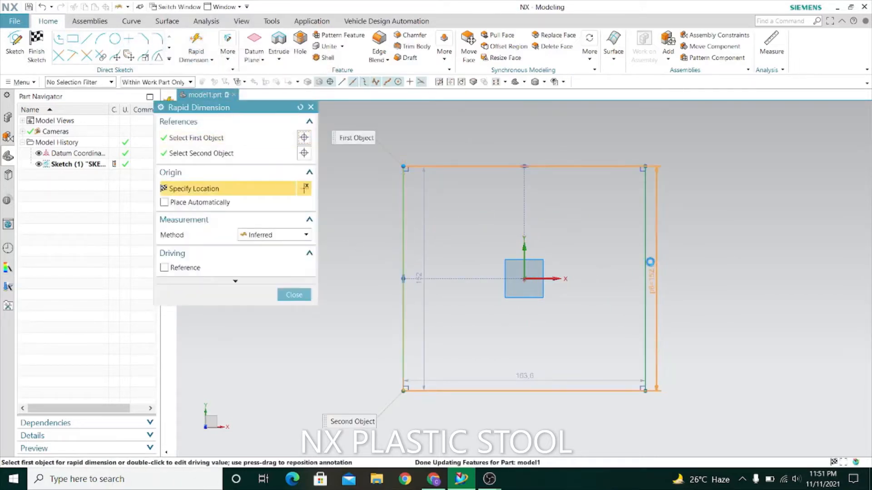
pyautogui.click(646, 263)
pyautogui.click(620, 123)
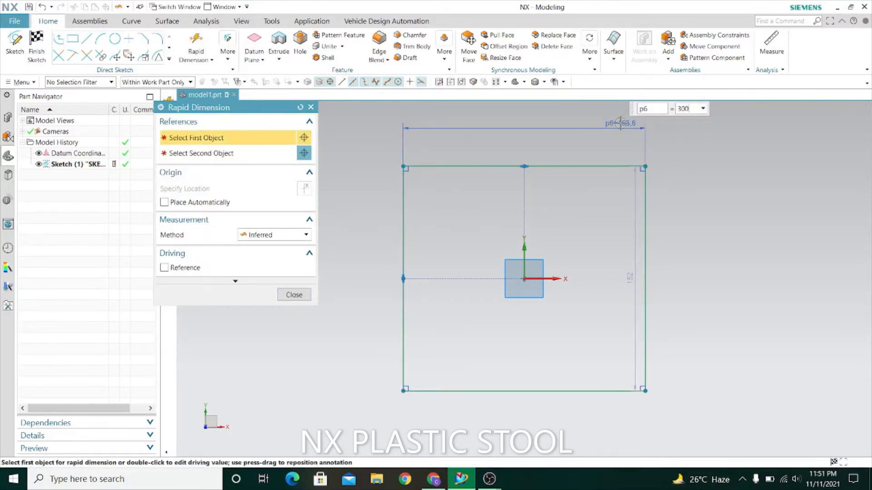
pyautogui.write('300')
pyautogui.press('Return')
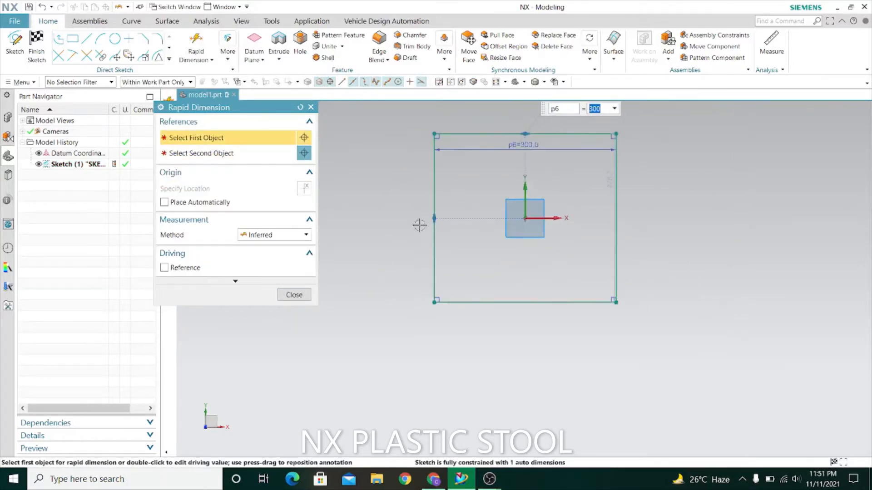
# Dimension the rectangle's vertical height to 300 mm and finish the sketch
pyautogui.click(470, 134)
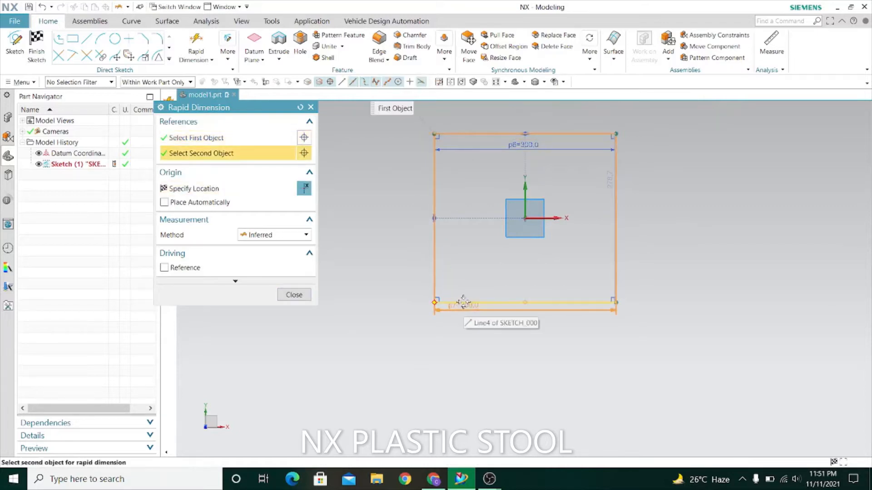
pyautogui.click(462, 303)
pyautogui.click(395, 292)
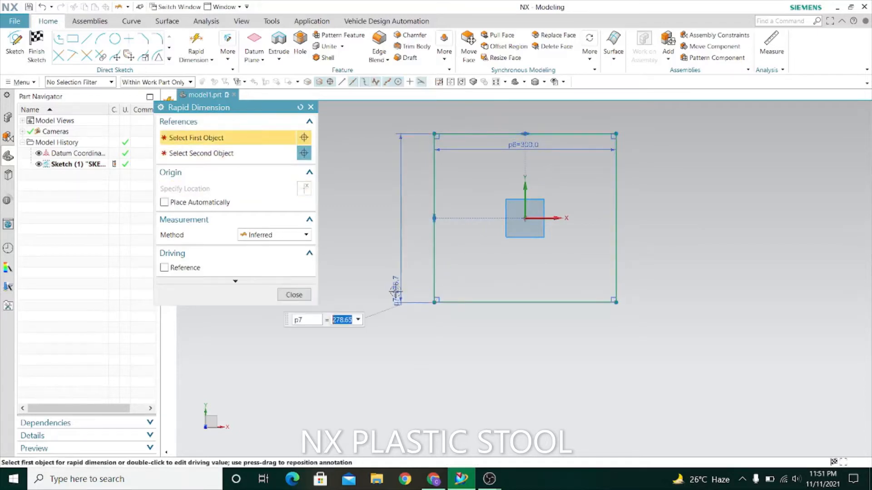
pyautogui.write('300')
pyautogui.press('Return')
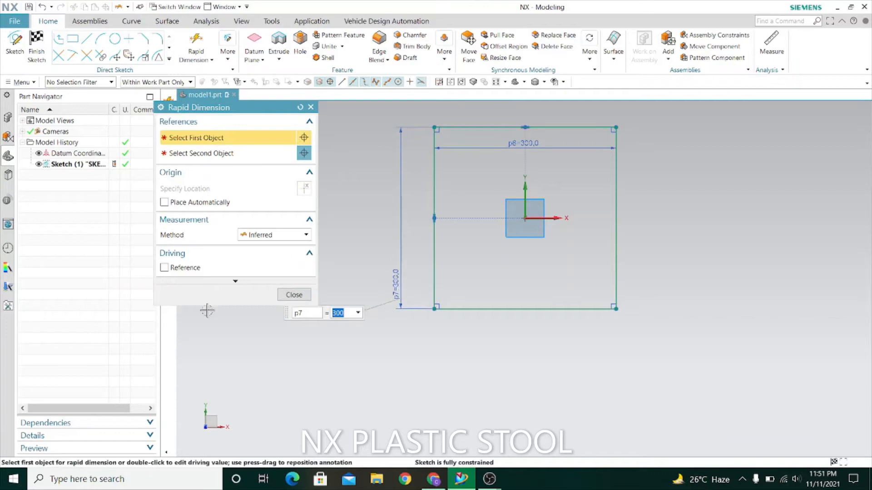
pyautogui.click(294, 295)
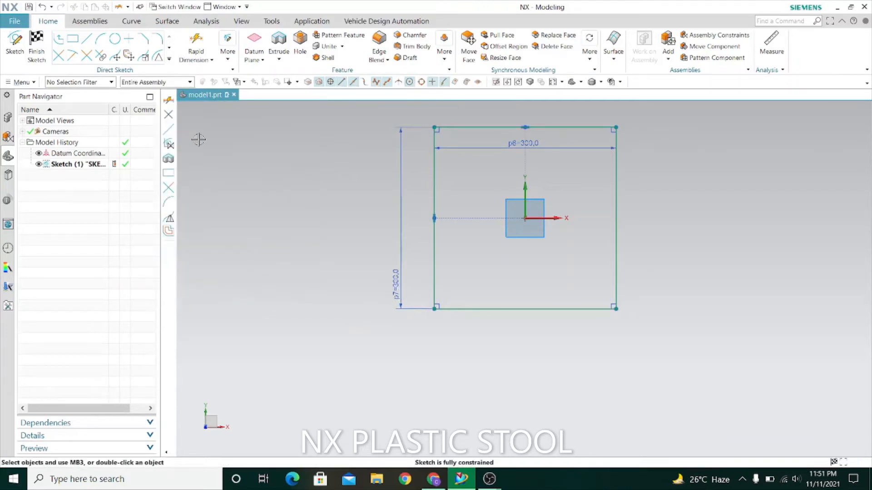
pyautogui.click(36, 52)
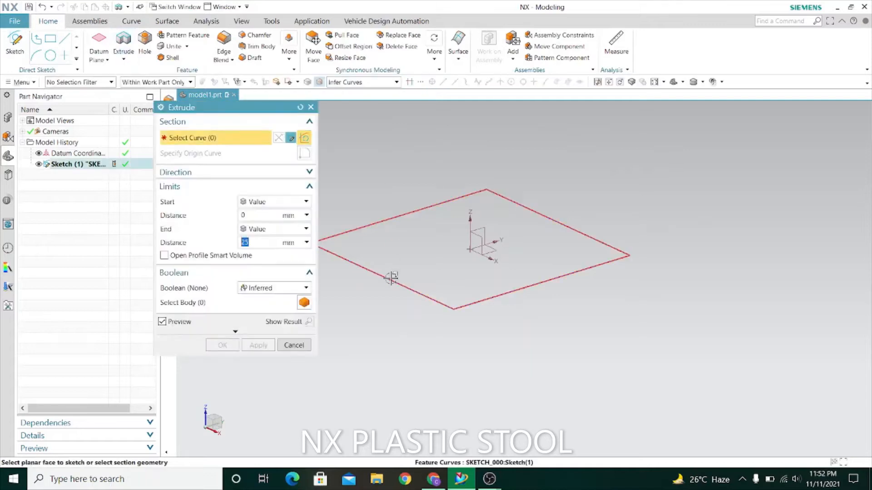
# Set up an extrusion with Boolean None, using the Connected Curves rule to select the whole square as the section
pyautogui.click(306, 290)
pyautogui.click(290, 301)
pyautogui.click(397, 81)
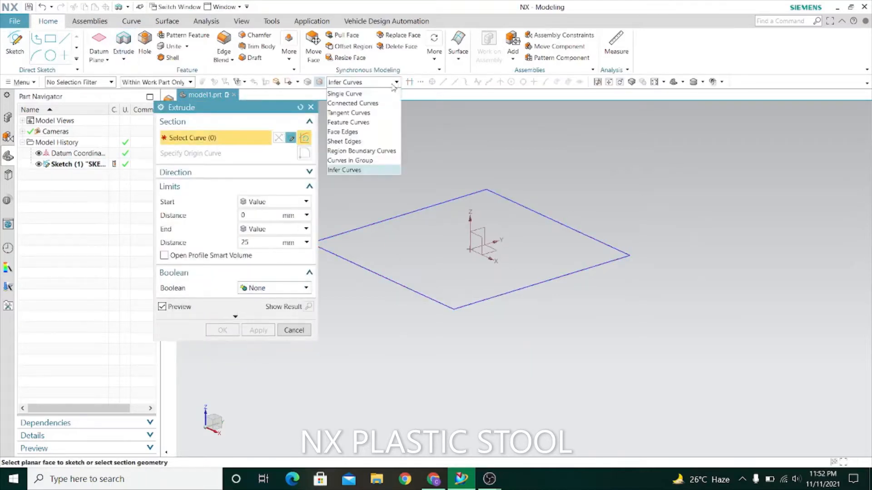
pyautogui.click(364, 104)
pyautogui.click(495, 194)
pyautogui.scroll(-2, 500, 154)
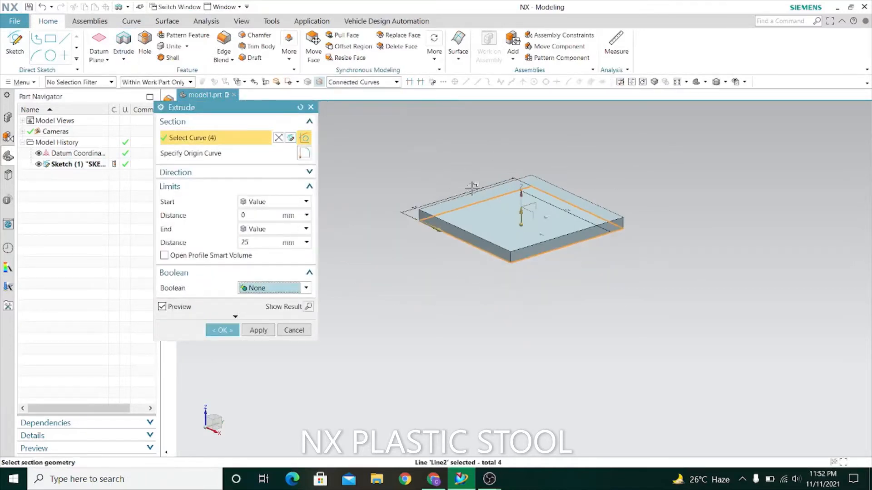
# Reverse the extrusion direction to point downward and set the end distance to 450 mm
pyautogui.click(285, 172)
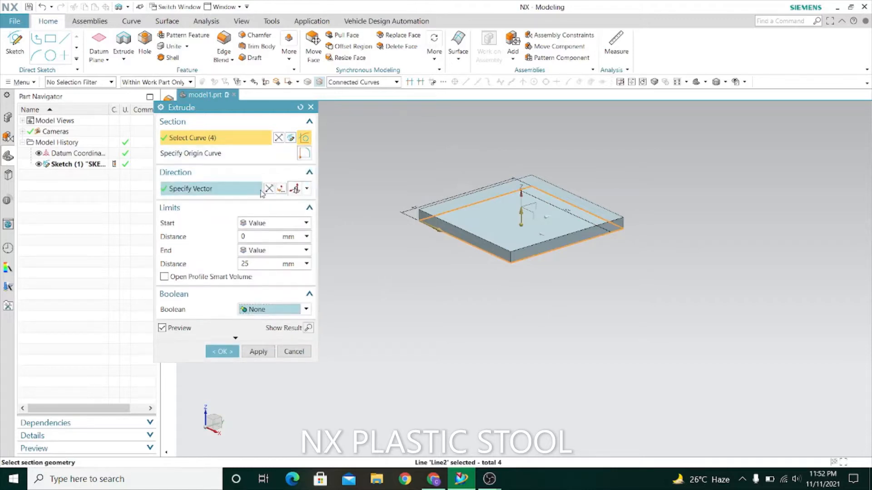
pyautogui.click(282, 189)
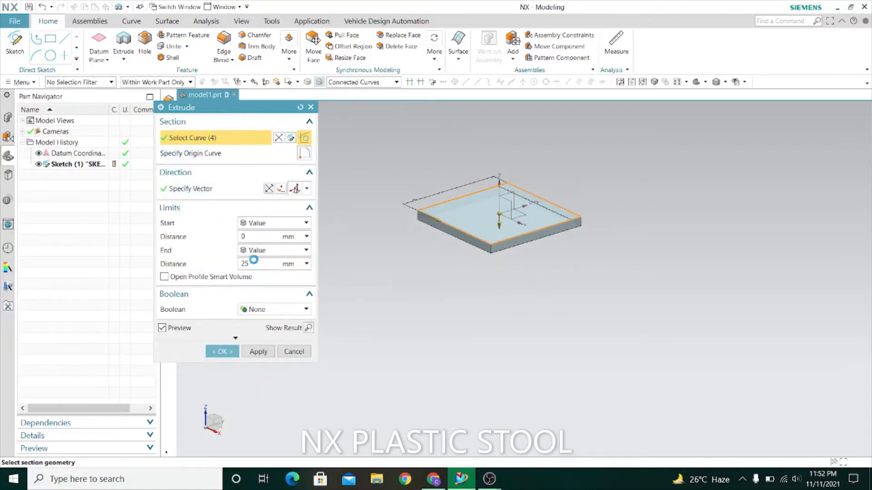
pyautogui.click(245, 264)
pyautogui.press('Return')
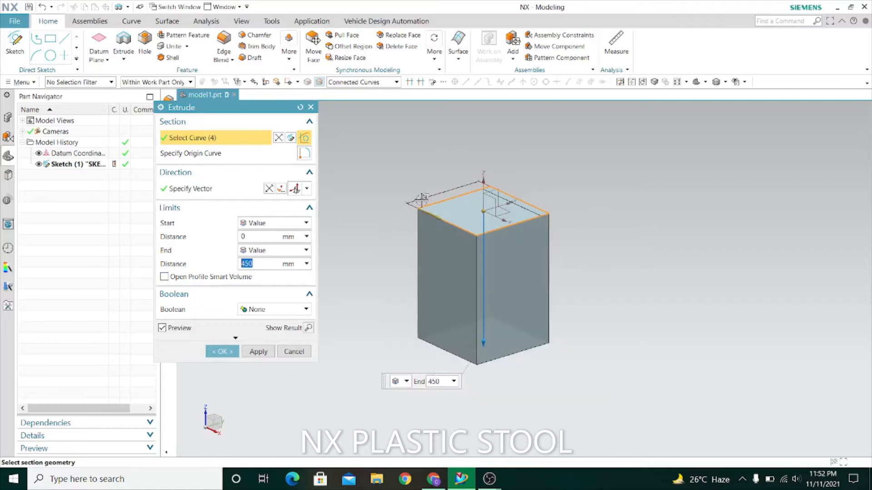
# Add a From Start Limit draft with an angle of -4° and create the tapered extrusion
pyautogui.click(236, 338)
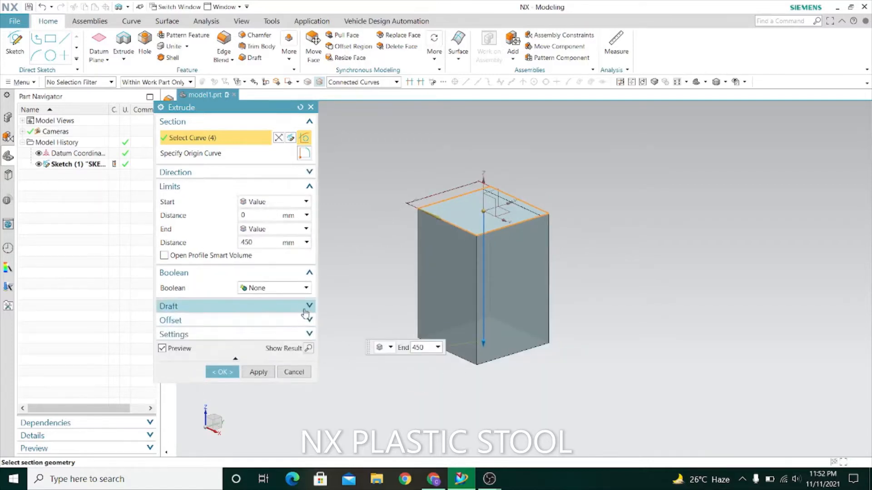
pyautogui.click(285, 306)
pyautogui.click(273, 322)
pyautogui.click(273, 344)
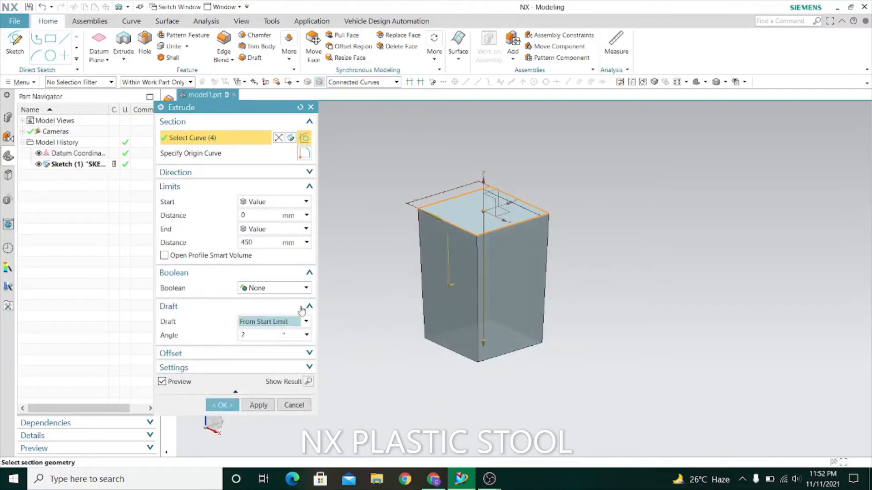
pyautogui.click(254, 338)
pyautogui.write('-')
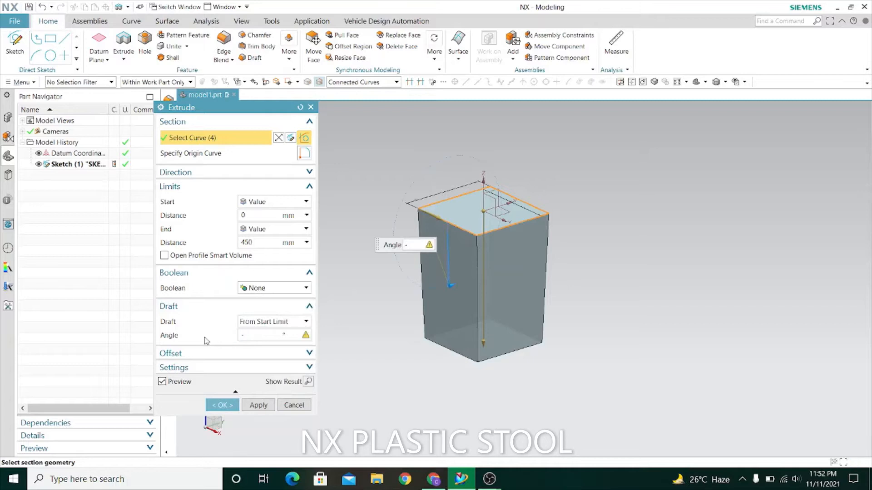
pyautogui.write('4')
pyautogui.press('Return')
pyautogui.moveTo(359, 360); pyautogui.dragTo(253, 419, button='middle')
pyautogui.click(258, 405)
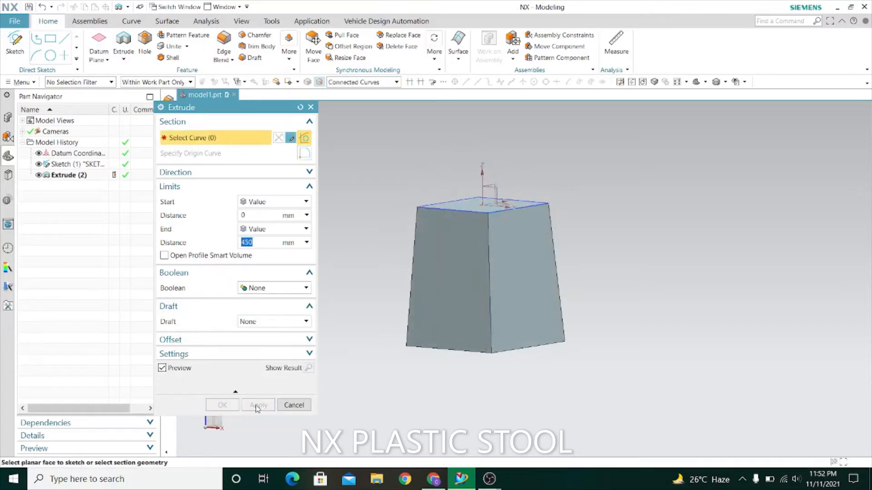
pyautogui.click(294, 405)
# Blend the four slanted vertical edges of the tapered body with a 50 mm radius
pyautogui.moveTo(266, 345); pyautogui.dragTo(269, 341, button='middle')
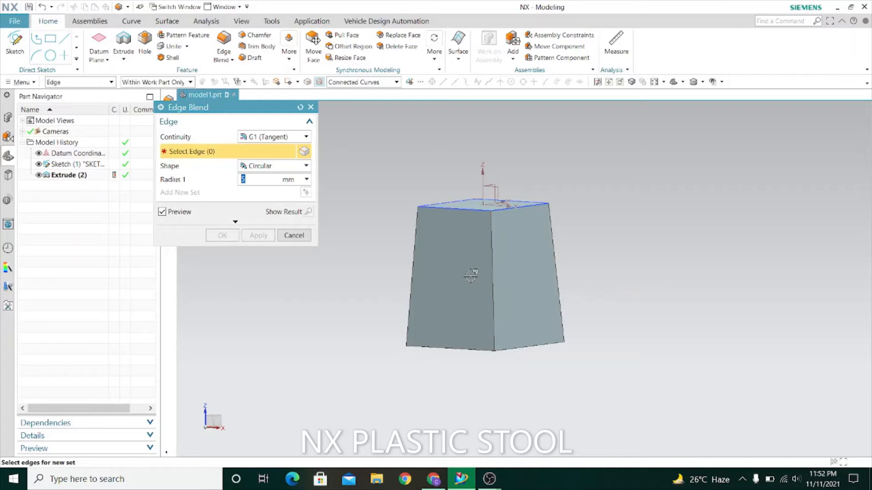
pyautogui.click(494, 272)
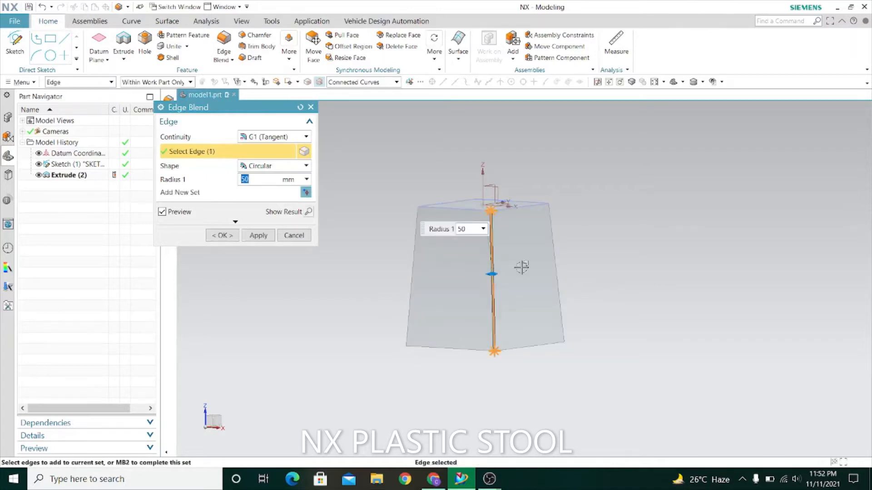
pyautogui.click(555, 253)
pyautogui.moveTo(605, 259); pyautogui.dragTo(432, 267, button='middle')
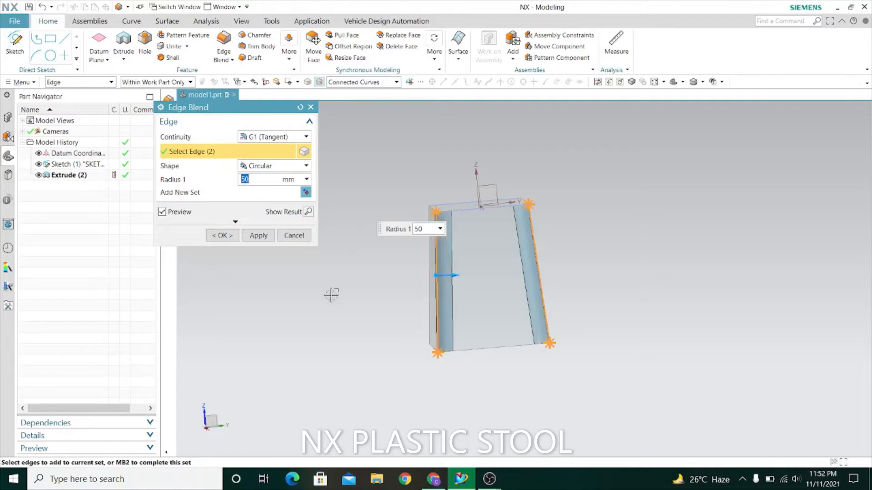
pyautogui.moveTo(332, 295); pyautogui.dragTo(294, 322, button='middle')
pyautogui.click(517, 284)
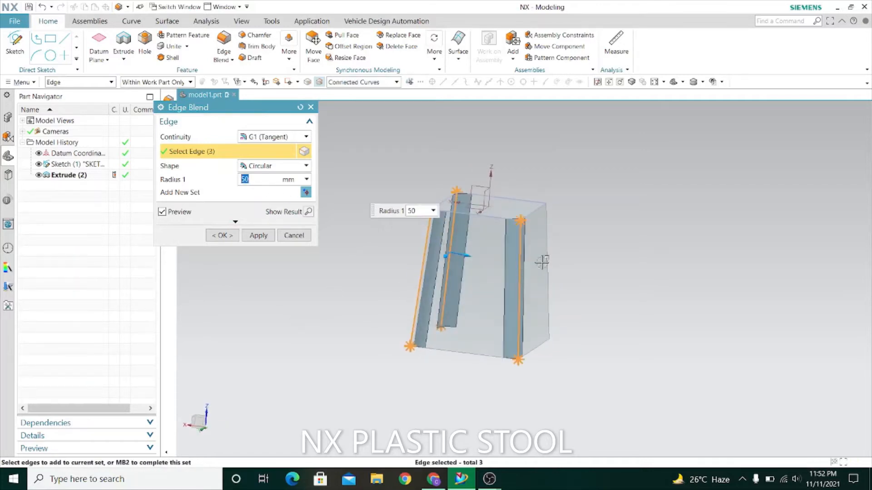
pyautogui.click(549, 255)
pyautogui.moveTo(623, 243); pyautogui.dragTo(264, 281, button='middle')
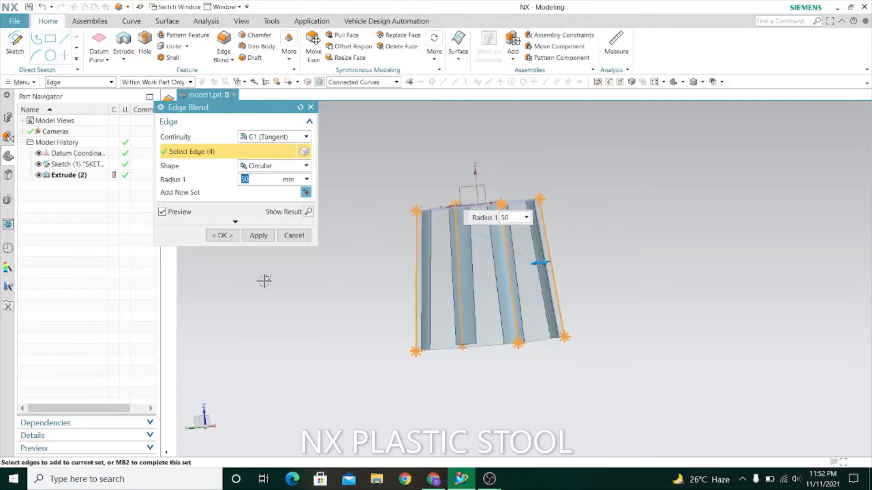
pyautogui.click(258, 236)
pyautogui.click(291, 235)
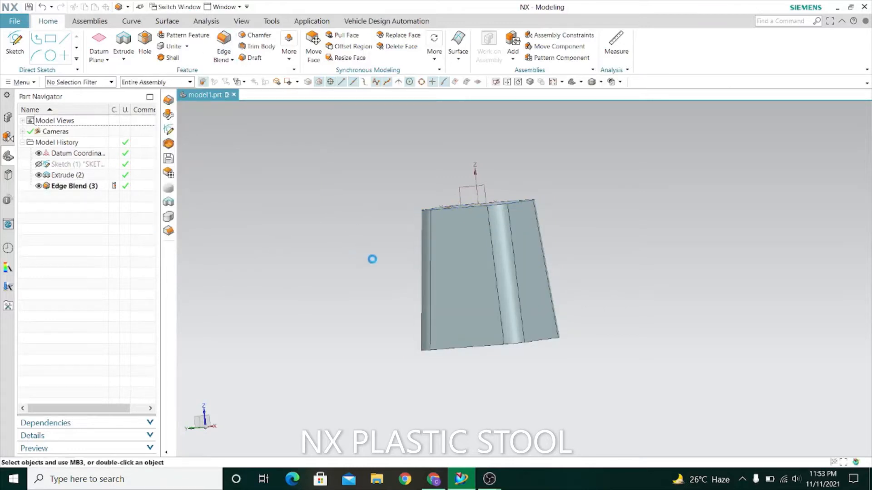
# Begin an edge blend on the top face's perimeter, selecting its straight edges and three of its rounded corners
pyautogui.moveTo(372, 260)
pyautogui.mouseDown(button='middle')
pyautogui.moveTo(366, 285)
pyautogui.moveTo(375, 262)
pyautogui.mouseUp(button='middle')
pyautogui.scroll(5, 410, 214)
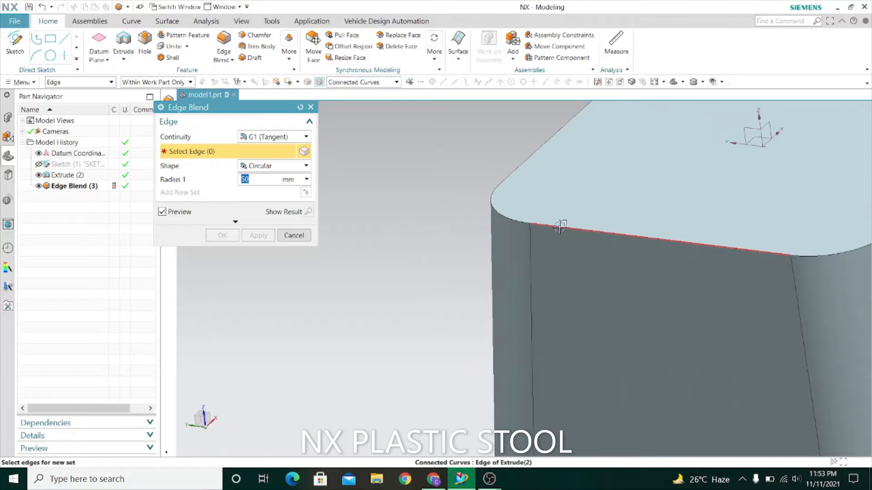
pyautogui.click(560, 227)
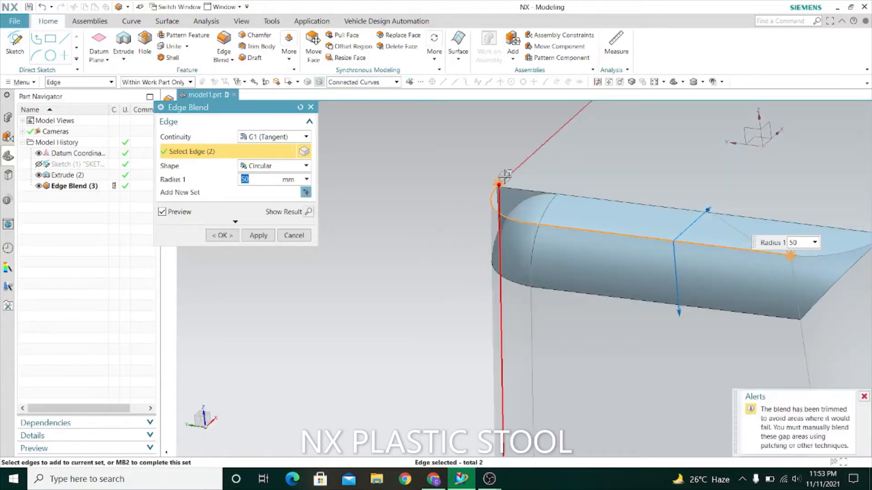
pyautogui.click(505, 174)
pyautogui.scroll(-3, 424, 218)
pyautogui.scroll(3, 558, 233)
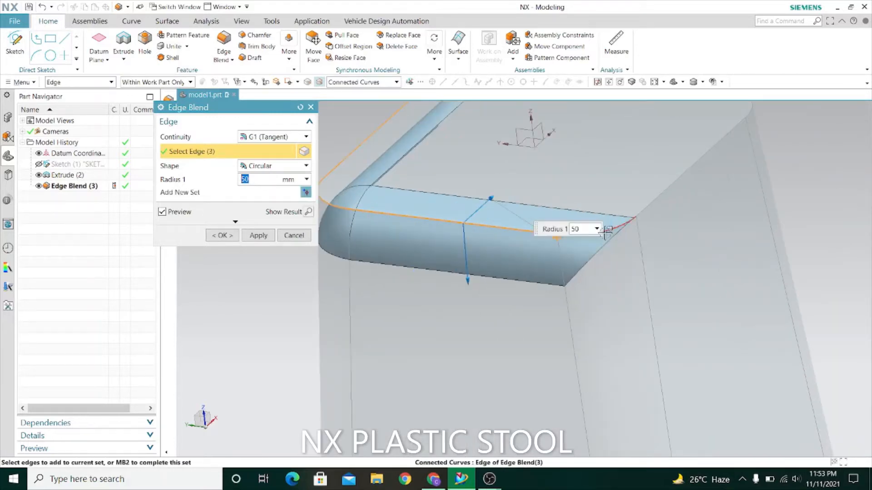
pyautogui.click(605, 232)
pyautogui.click(657, 192)
pyautogui.scroll(-4, 682, 200)
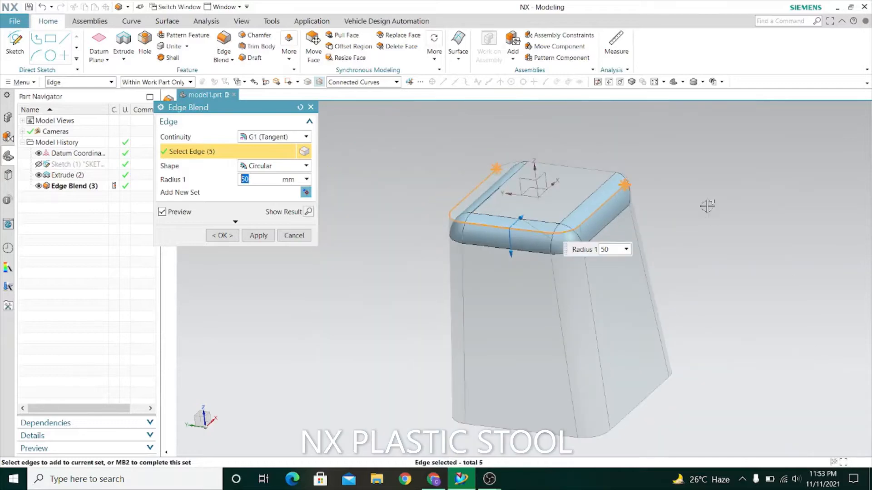
pyautogui.scroll(5, 707, 206)
pyautogui.click(555, 198)
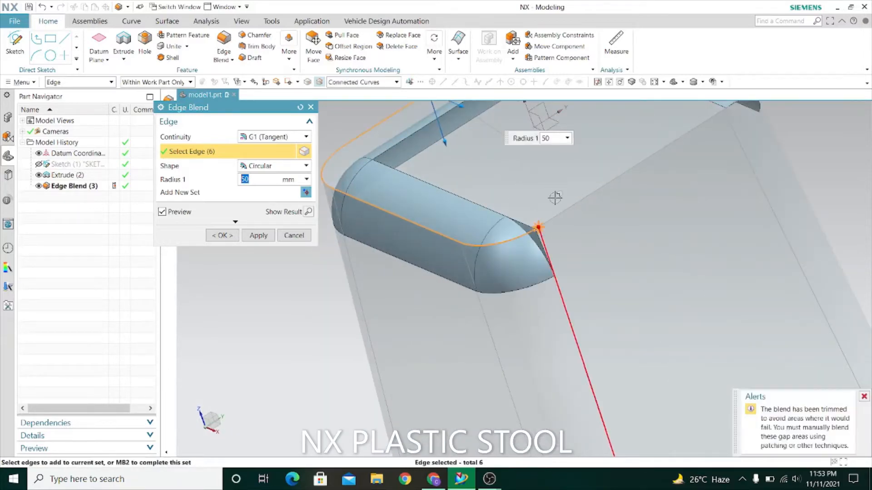
pyautogui.click(605, 196)
pyautogui.scroll(-5, 727, 209)
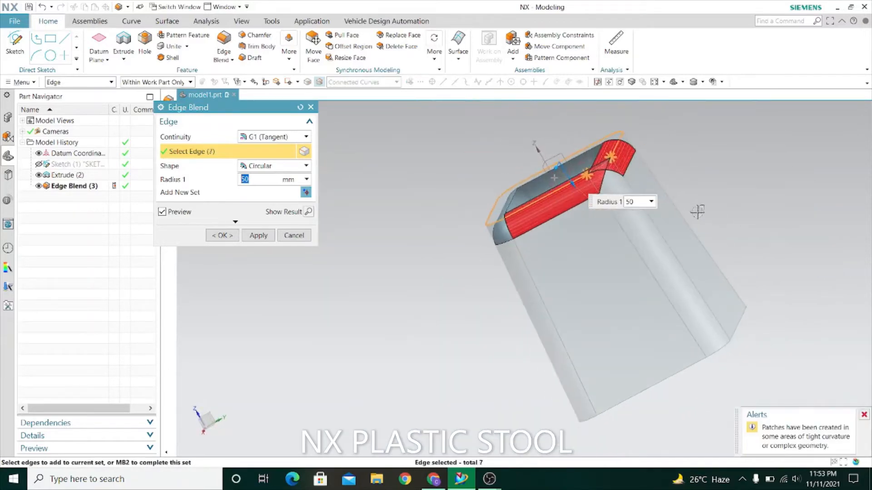
# Add the remaining rounded corner to the top perimeter selection and create the edge blend with a 20 mm radius
pyautogui.scroll(4, 604, 169)
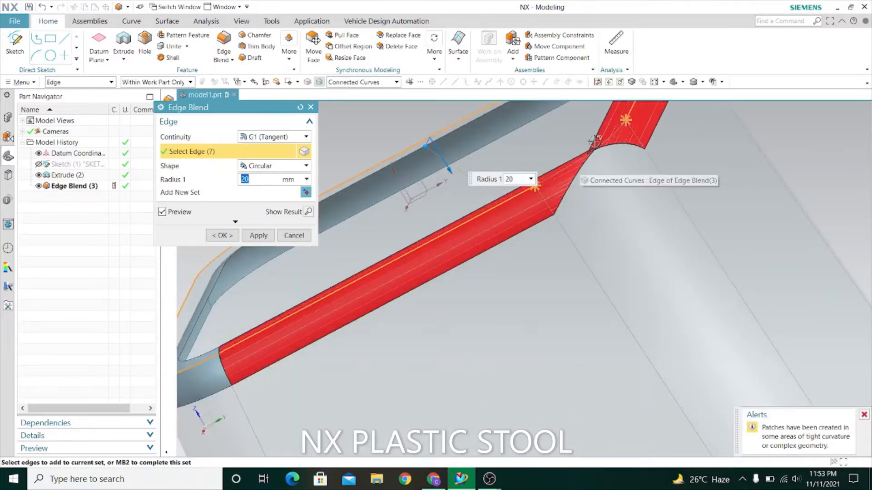
pyautogui.scroll(-5, 607, 140)
pyautogui.moveTo(704, 136); pyautogui.dragTo(450, 218, button='middle')
pyautogui.scroll(5, 519, 226)
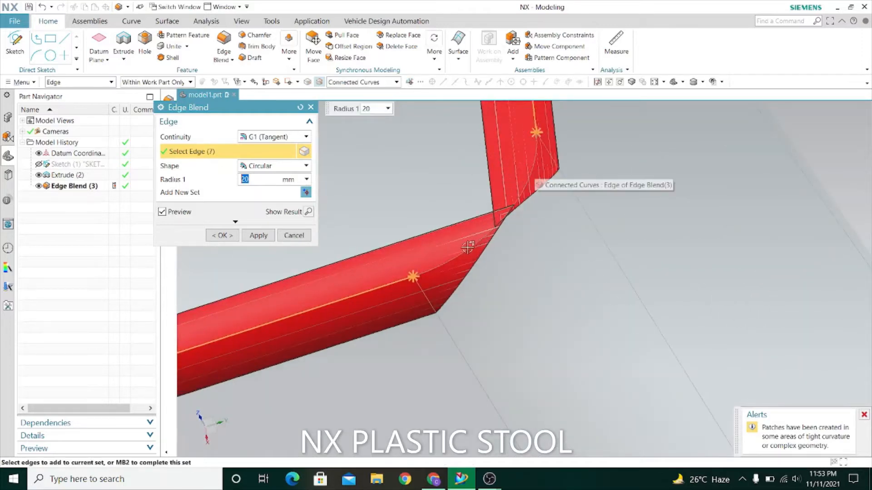
pyautogui.click(426, 275)
pyautogui.scroll(-6, 425, 274)
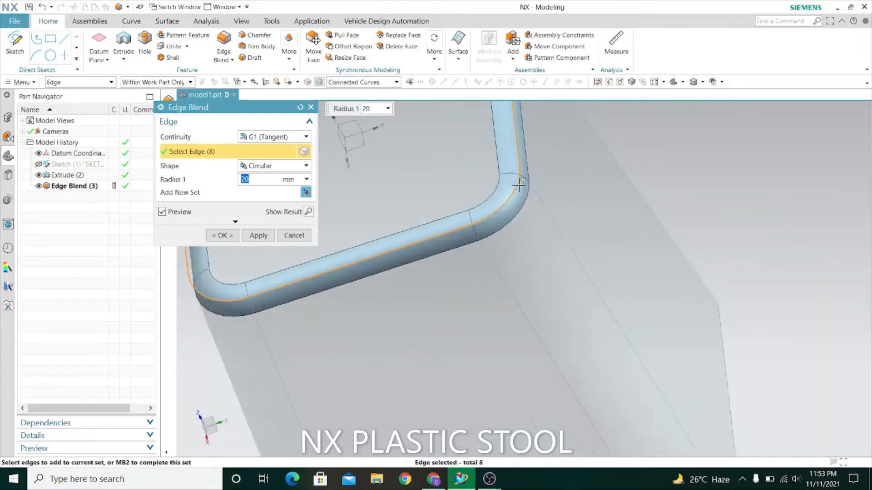
pyautogui.moveTo(370, 268)
pyautogui.mouseDown(button='middle')
pyautogui.moveTo(370, 211)
pyautogui.moveTo(402, 220)
pyautogui.mouseUp(button='middle')
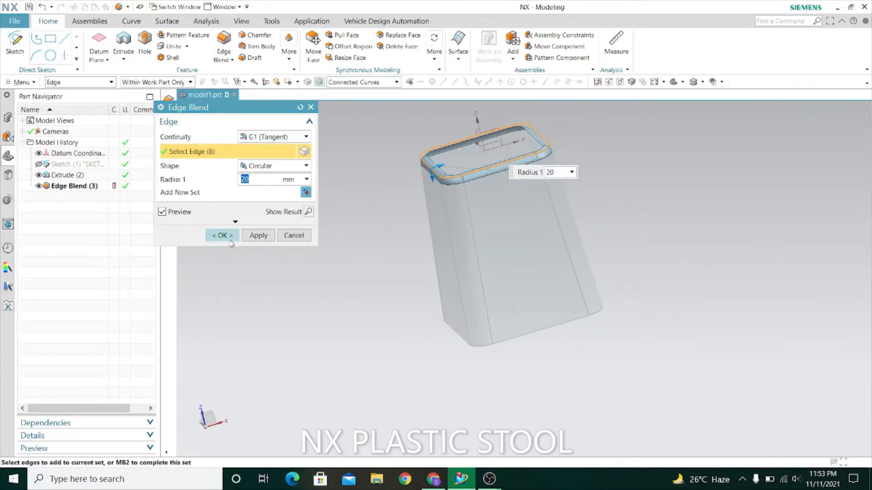
pyautogui.click(258, 235)
pyautogui.click(293, 236)
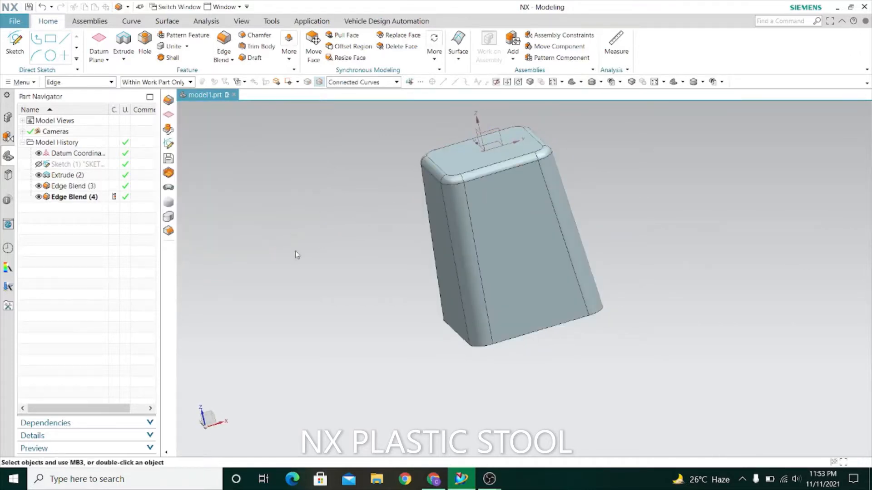
# Start an extrusion from the tapered body's bottom perimeter, selecting all eight straight and rounded edges as the section
pyautogui.moveTo(295, 251); pyautogui.dragTo(271, 285, button='middle')
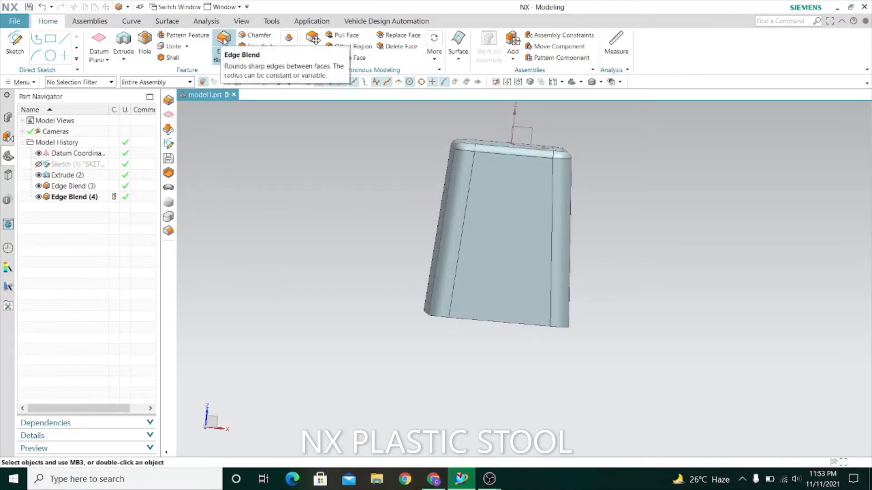
pyautogui.click(126, 43)
pyautogui.moveTo(448, 344); pyautogui.dragTo(430, 354, button='middle')
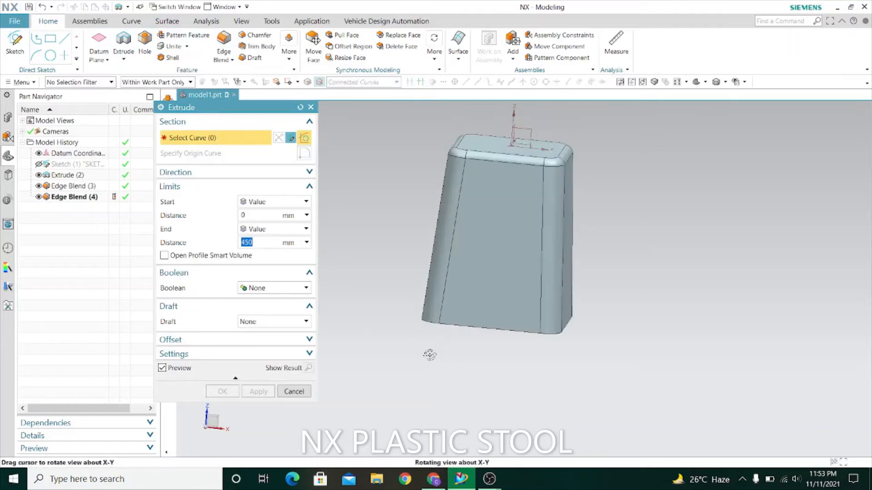
pyautogui.click(502, 331)
pyautogui.moveTo(493, 369); pyautogui.dragTo(458, 392, button='middle')
pyautogui.click(545, 333)
pyautogui.click(568, 320)
pyautogui.click(590, 309)
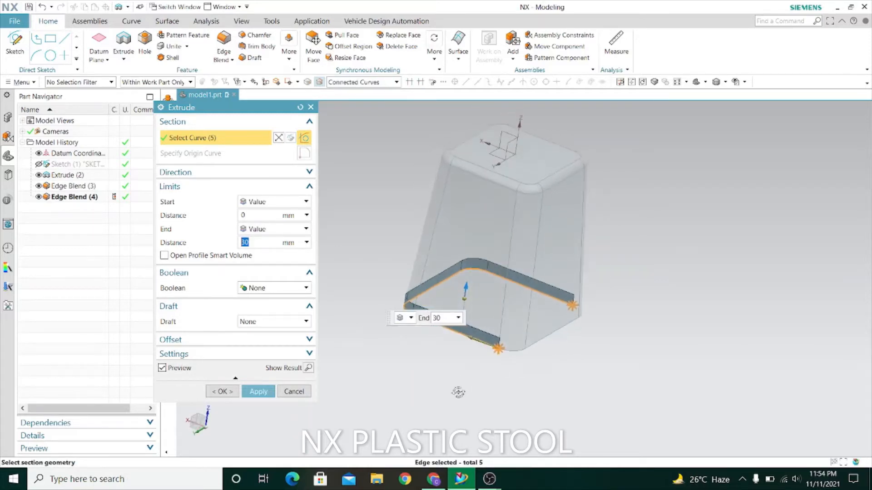
pyautogui.click(542, 346)
pyautogui.click(545, 339)
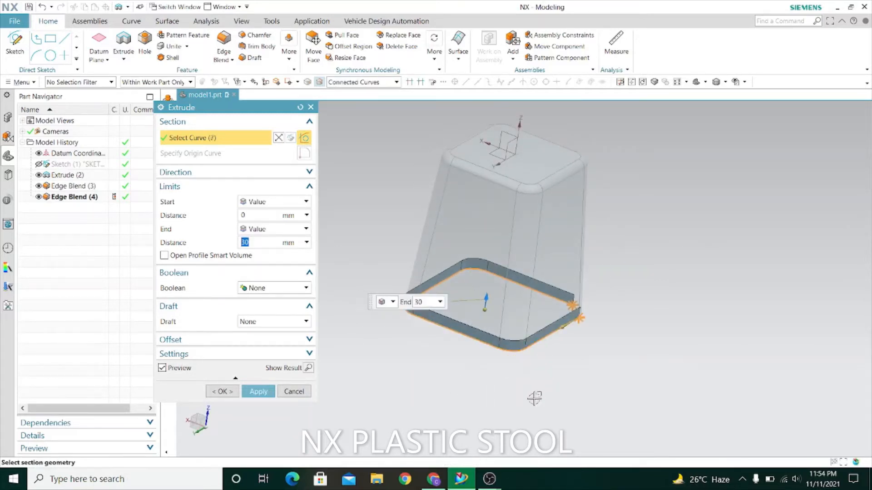
pyautogui.moveTo(546, 340); pyautogui.dragTo(477, 353, button='middle')
pyautogui.click(487, 354)
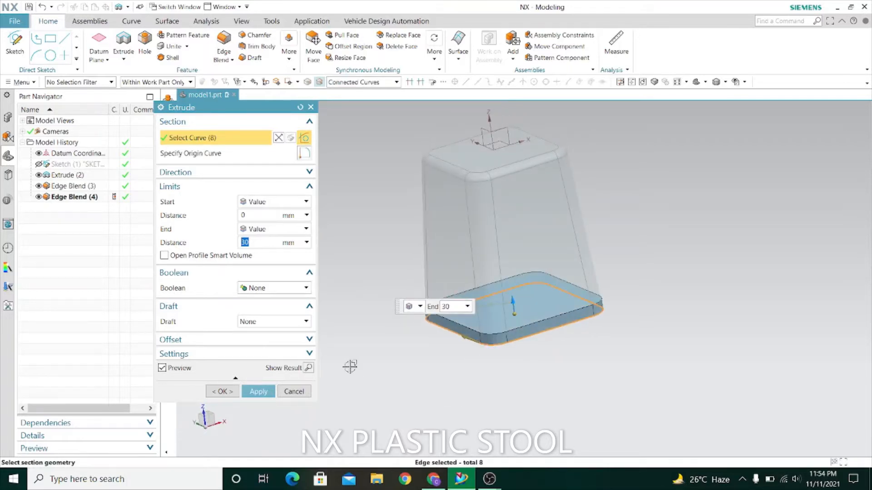
# Extrude the selected bottom perimeter 30 mm upward along the stool body as a separate solid with no Boolean
pyautogui.moveTo(349, 362); pyautogui.dragTo(353, 352, button='middle')
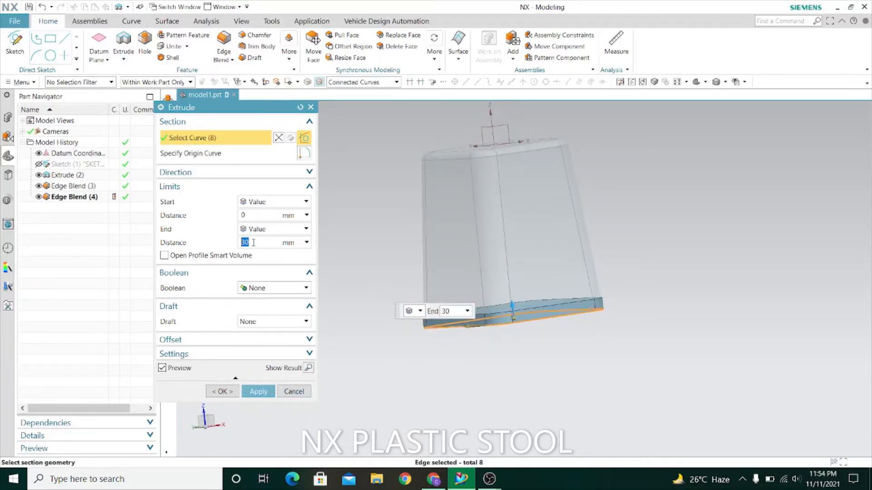
pyautogui.click(309, 171)
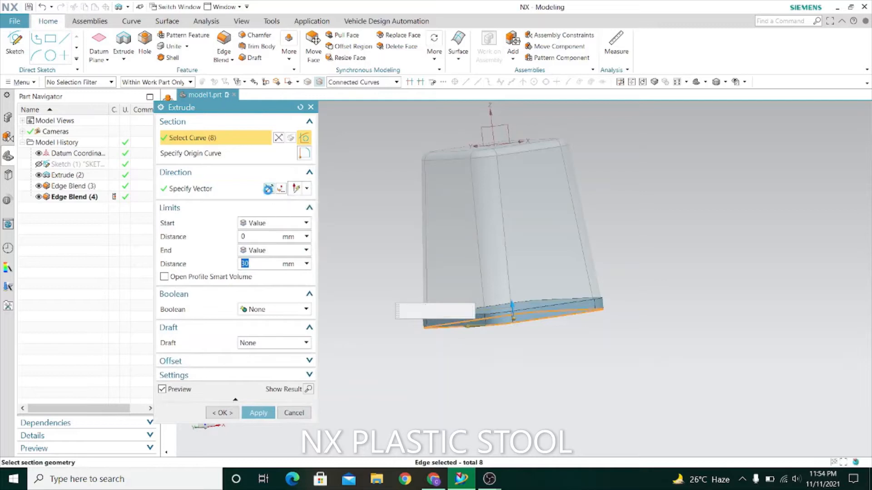
pyautogui.click(269, 189)
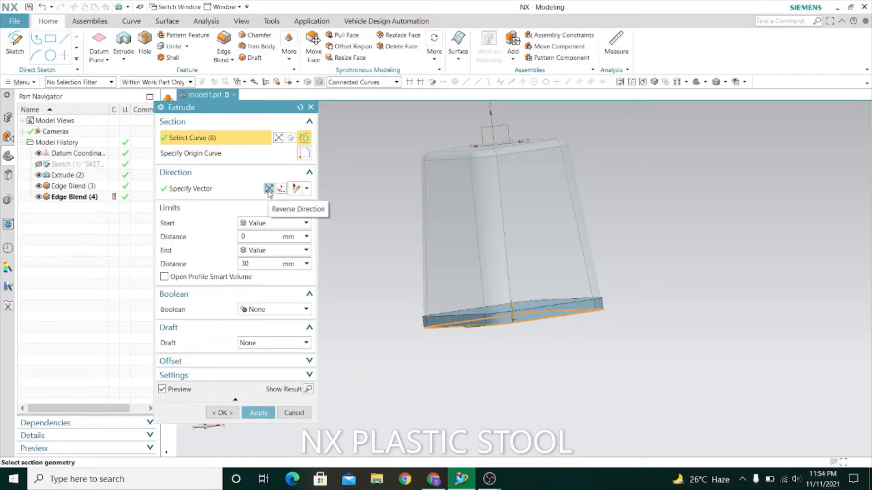
pyautogui.click(253, 422)
pyautogui.click(290, 413)
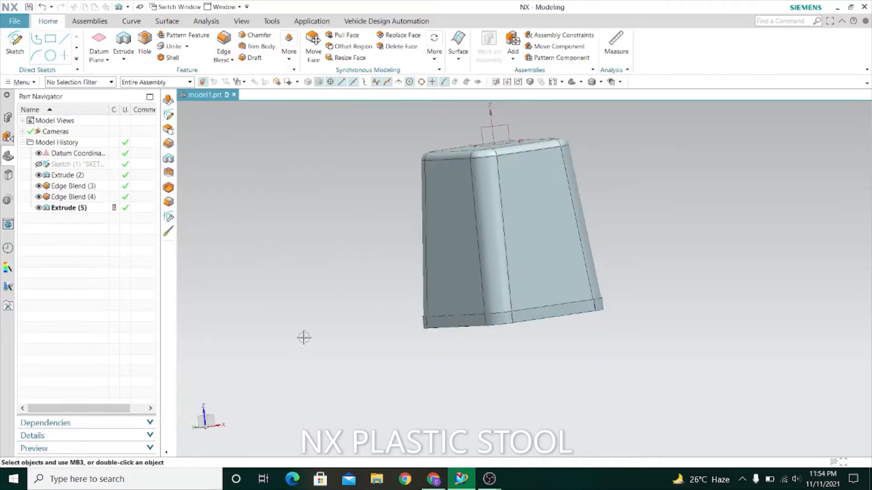
# Offset the eight side faces of the base band by 4 mm with Offset Region
pyautogui.press('Home')
pyautogui.click(349, 46)
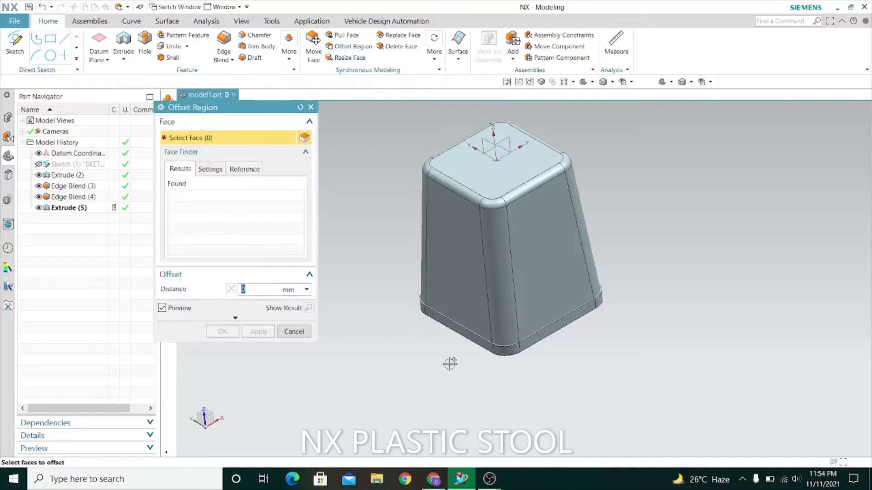
pyautogui.scroll(2, 449, 364)
pyautogui.click(465, 320)
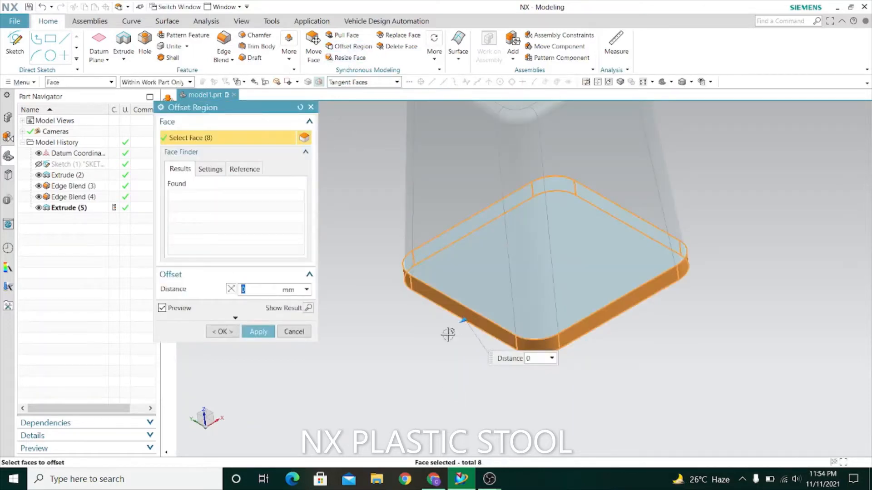
pyautogui.write('4')
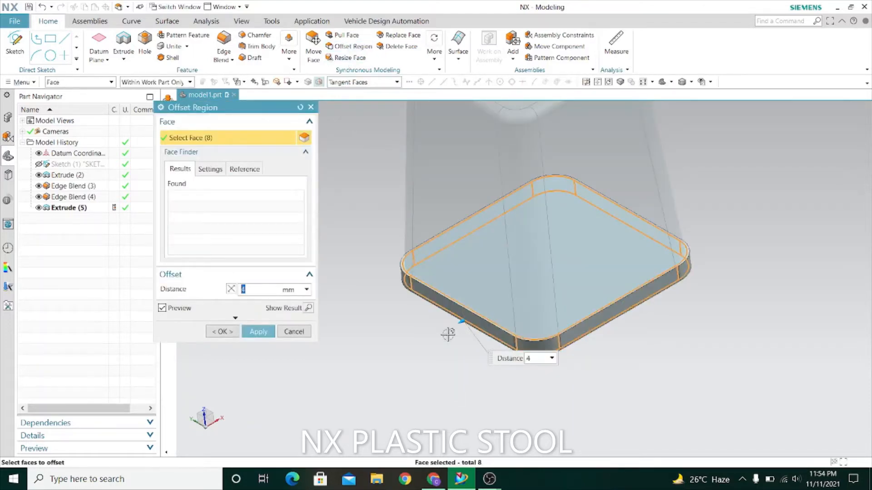
pyautogui.click(258, 331)
pyautogui.click(294, 331)
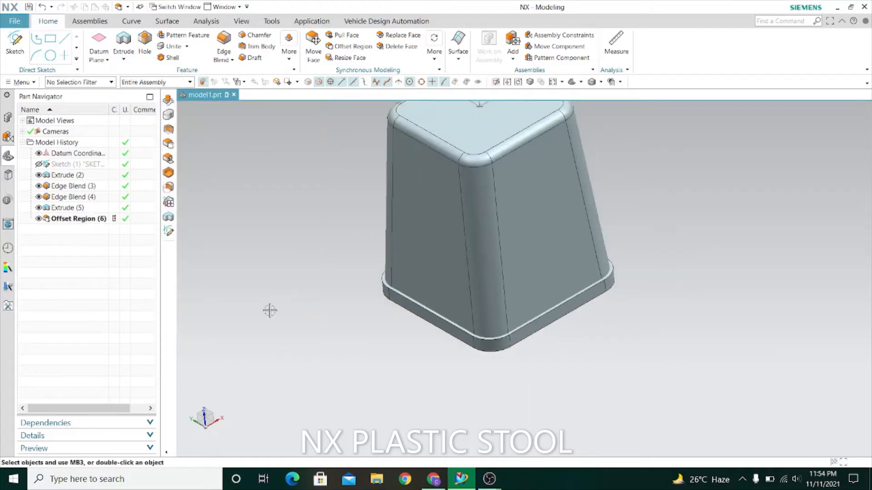
# Unite the tapered stool body with the base band into one solid
pyautogui.click(174, 46)
pyautogui.click(433, 205)
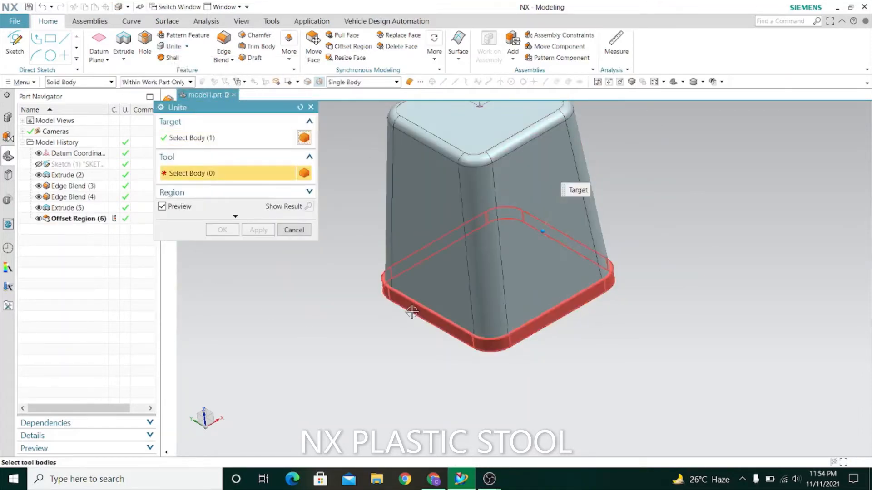
pyautogui.click(412, 311)
pyautogui.click(258, 230)
pyautogui.click(293, 230)
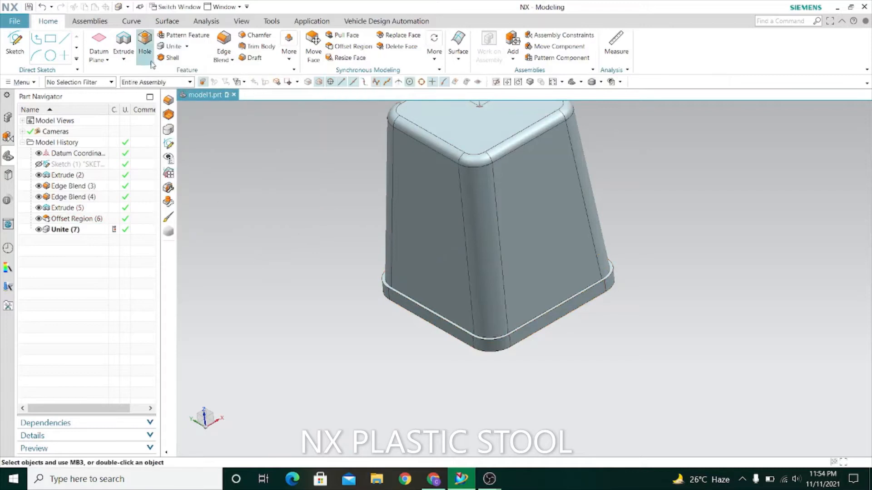
# Shell the united body with a 3 mm wall thickness, removing its bottom face
pyautogui.moveTo(366, 359); pyautogui.dragTo(435, 300, button='middle')
pyautogui.click(433, 300)
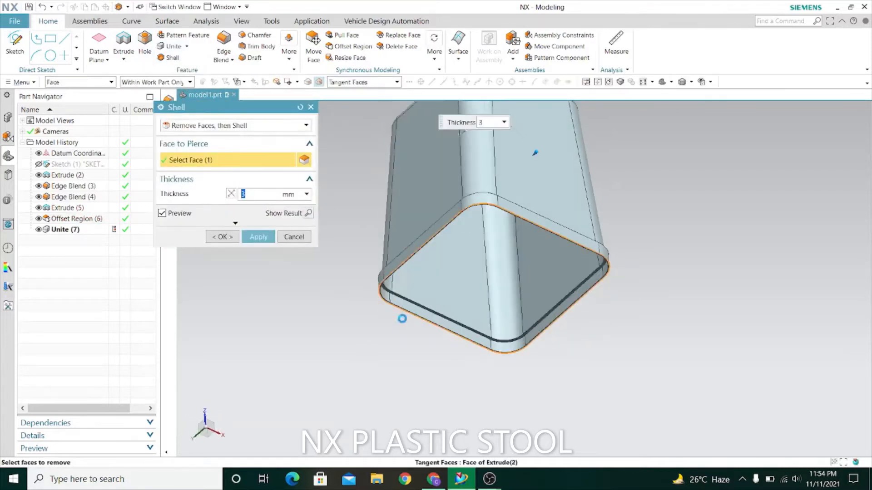
pyautogui.moveTo(358, 372); pyautogui.dragTo(235, 275, button='middle')
pyautogui.click(253, 236)
pyautogui.click(293, 236)
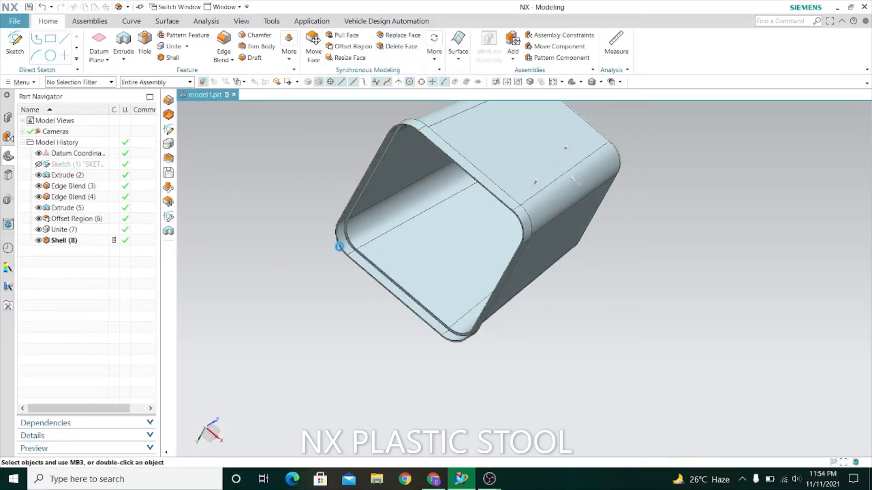
# Try to replace the recessed inner faces of the base band with the shell's tangent inner wall faces
pyautogui.scroll(5, 339, 246)
pyautogui.click(322, 243)
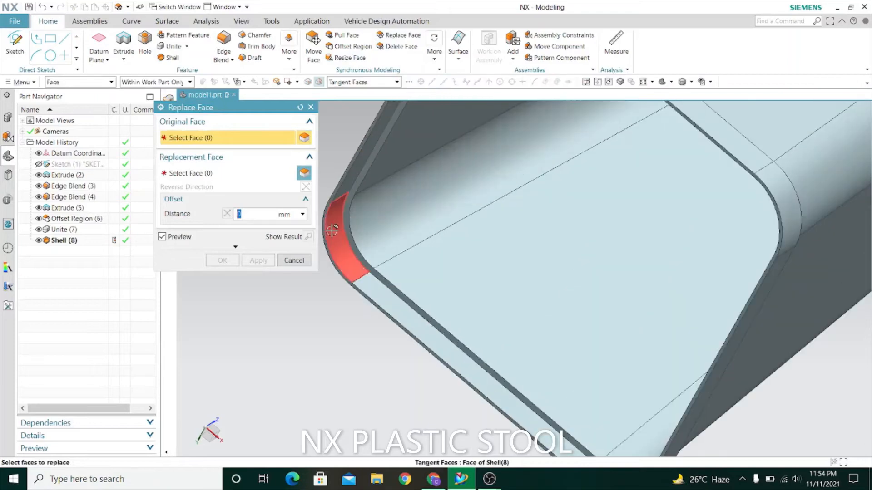
pyautogui.click(215, 172)
pyautogui.click(389, 226)
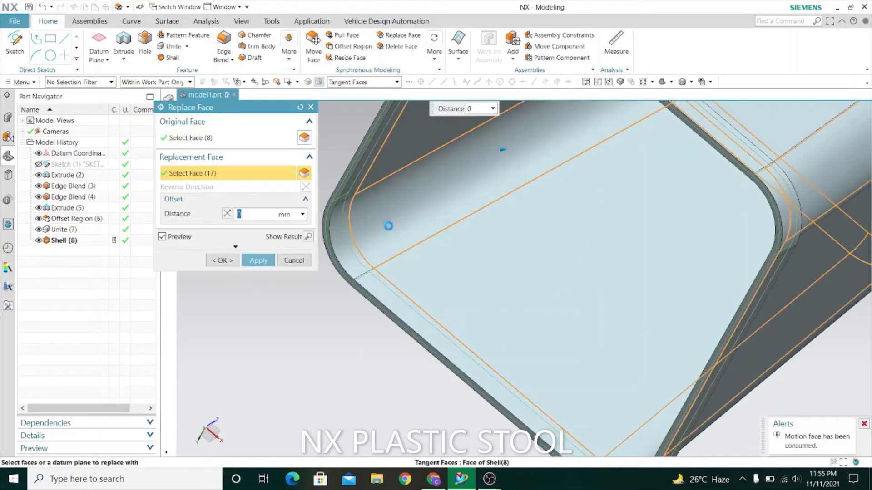
pyautogui.click(257, 262)
pyautogui.click(293, 260)
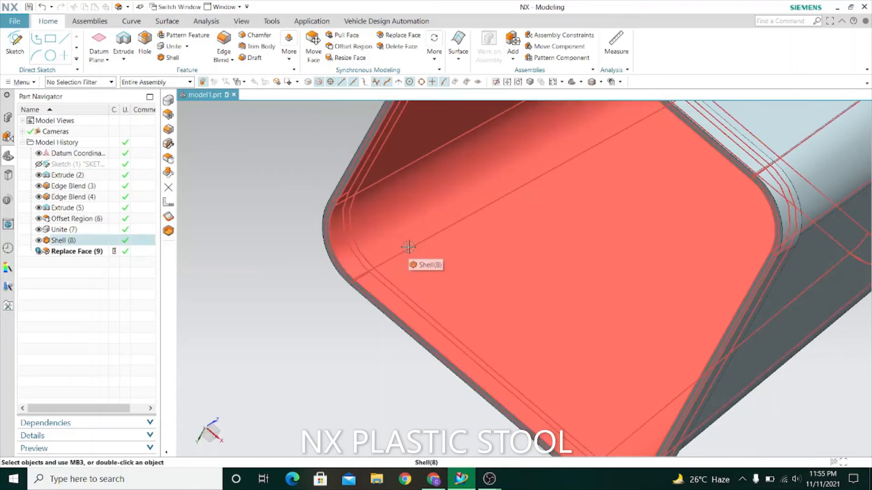
# Undo the face replacement inside the base band
pyautogui.scroll(-3, 392, 257)
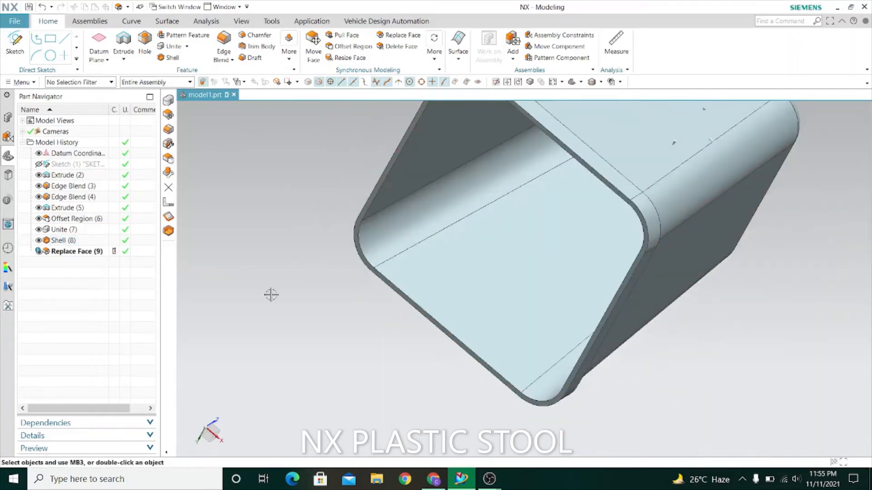
pyautogui.moveTo(271, 295); pyautogui.dragTo(291, 289, button='middle')
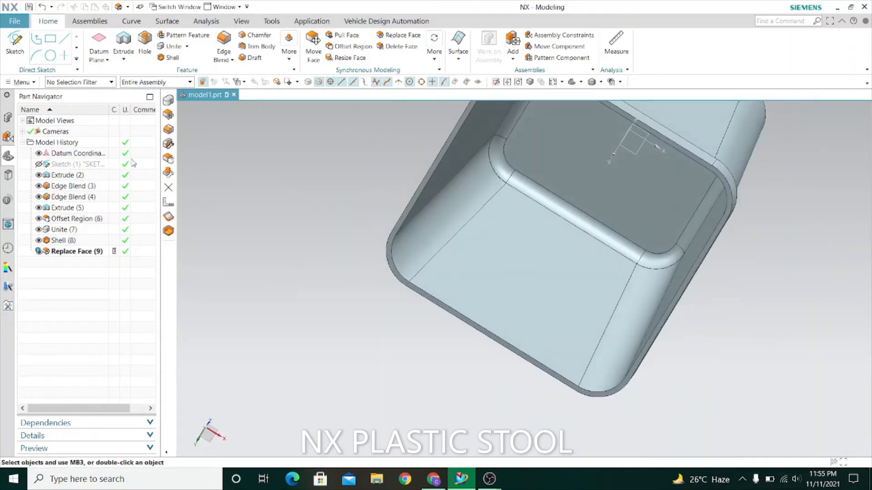
pyautogui.click(42, 6)
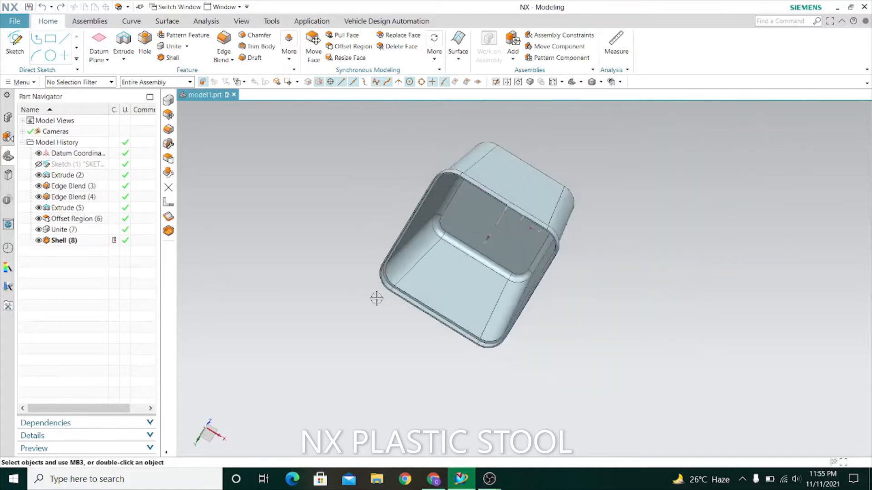
# Begin a datum plane offset 220 mm from the X-Z plane of the datum coordinate system
pyautogui.moveTo(323, 271); pyautogui.dragTo(322, 354, button='middle')
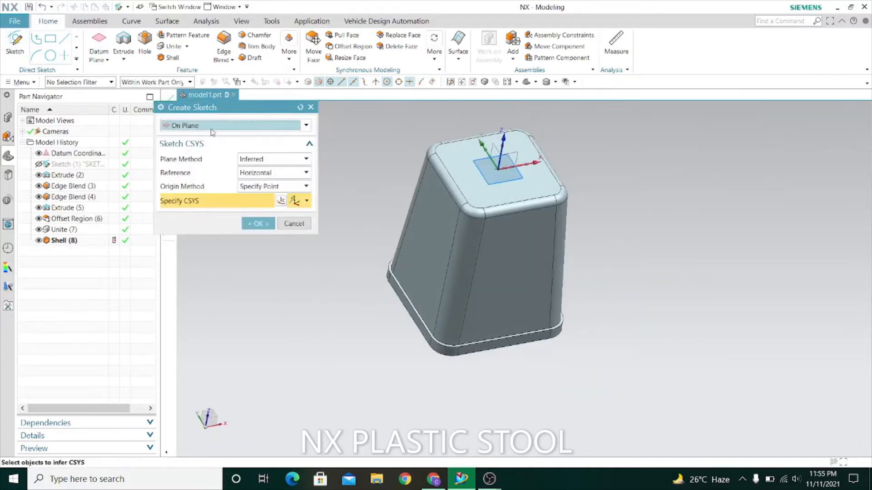
pyautogui.click(311, 107)
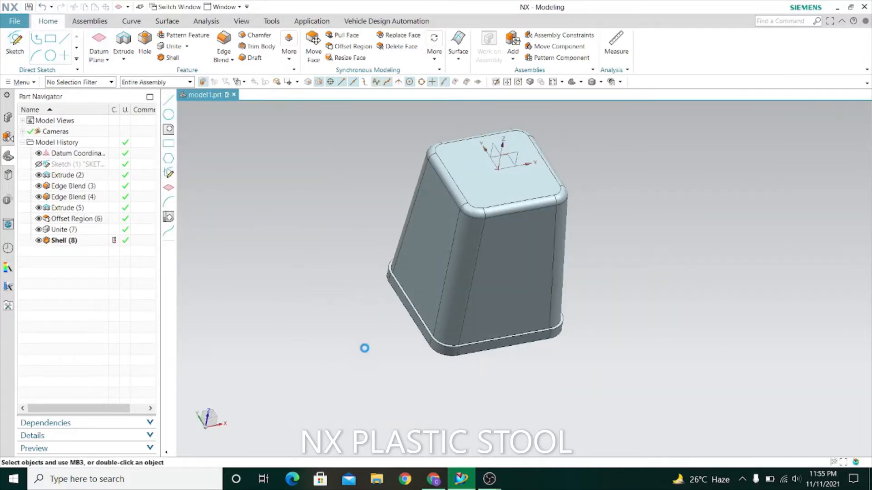
pyautogui.moveTo(335, 362); pyautogui.dragTo(477, 153, button='middle')
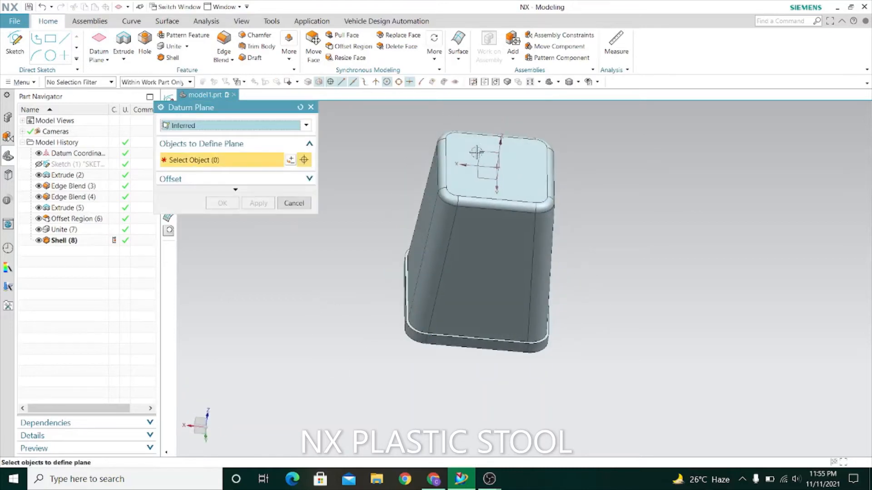
pyautogui.click(479, 151)
pyautogui.moveTo(258, 267); pyautogui.dragTo(458, 216, button='middle')
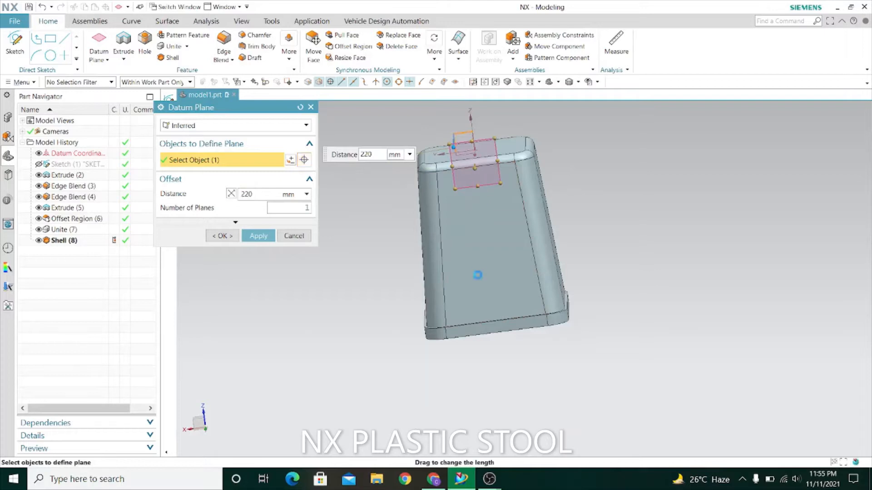
# Resize the offset plane to 610 mm by 360 mm so it covers the stool's side, and create it
pyautogui.moveTo(478, 275); pyautogui.dragTo(513, 369)
pyautogui.moveTo(513, 252); pyautogui.dragTo(554, 251)
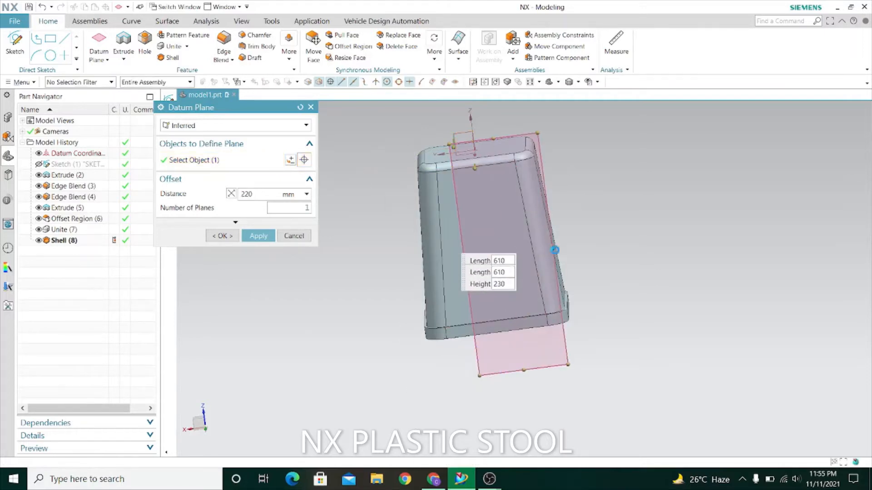
pyautogui.moveTo(466, 262); pyautogui.dragTo(306, 258)
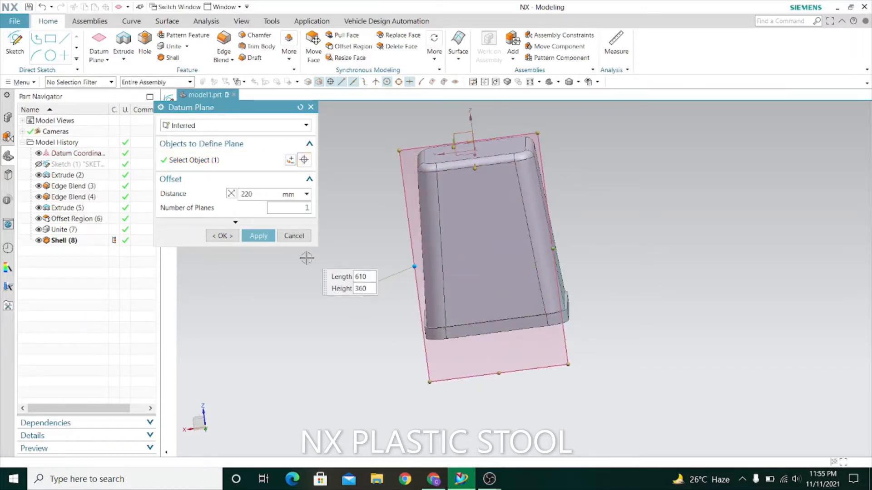
pyautogui.click(259, 235)
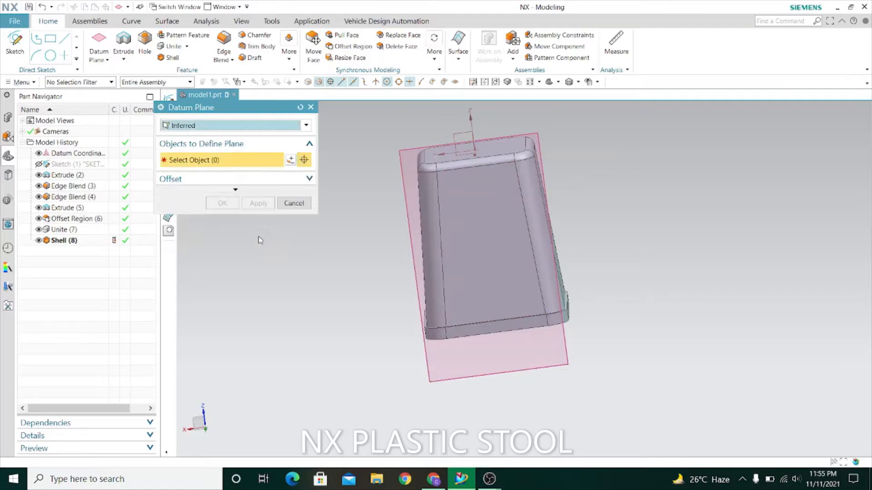
pyautogui.click(294, 203)
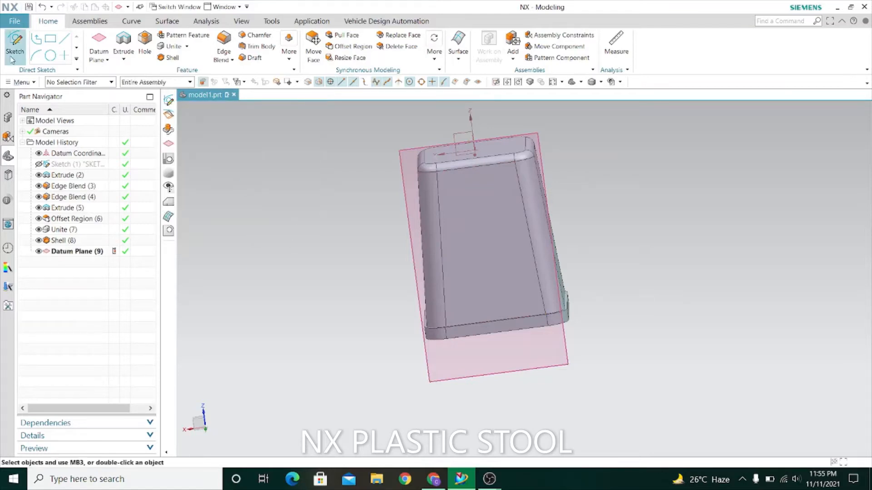
# Create a new sketch on the offset datum plane in front of the stool's side
pyautogui.click(444, 381)
pyautogui.click(259, 224)
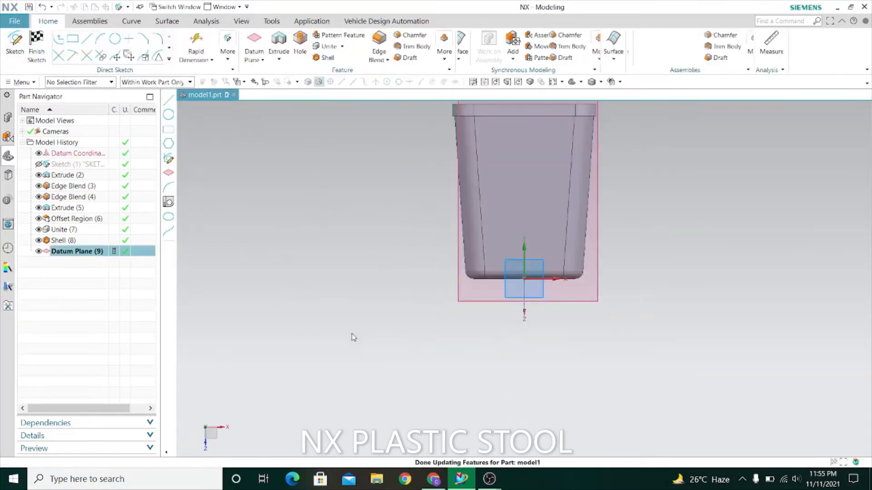
pyautogui.moveTo(407, 393); pyautogui.dragTo(281, 415, button='middle')
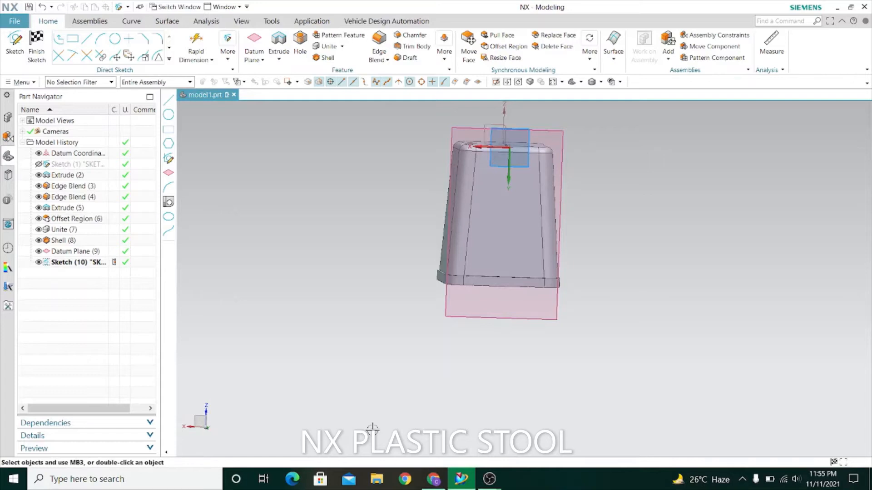
# Offset the stool's top front edge 70 mm downward into the sketch with Offset Curve
pyautogui.click(169, 60)
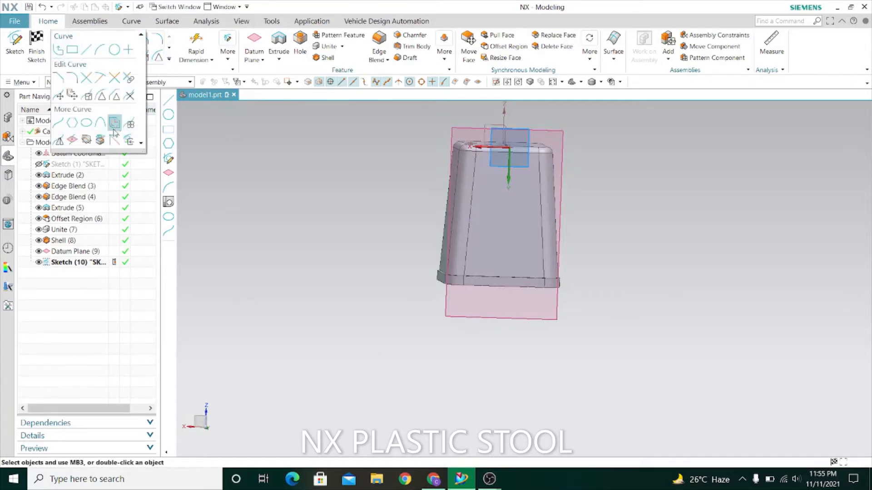
pyautogui.click(116, 121)
pyautogui.moveTo(554, 369); pyautogui.dragTo(530, 371, button='middle')
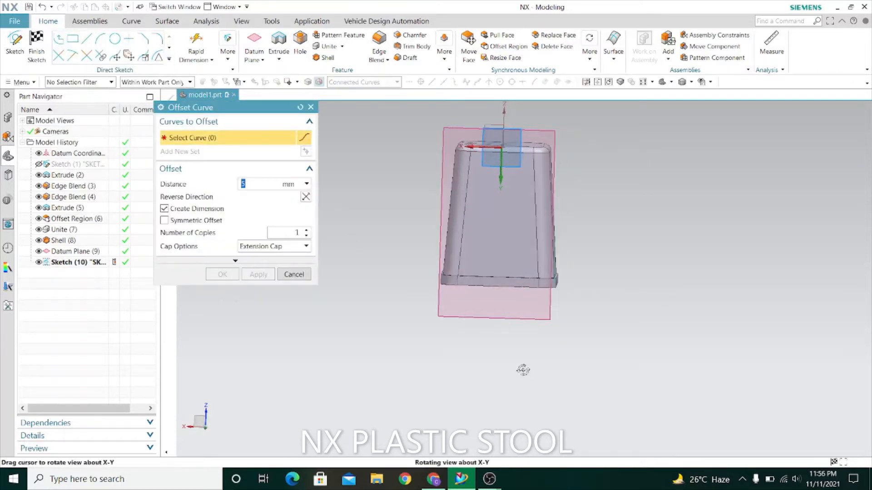
pyautogui.scroll(4, 488, 135)
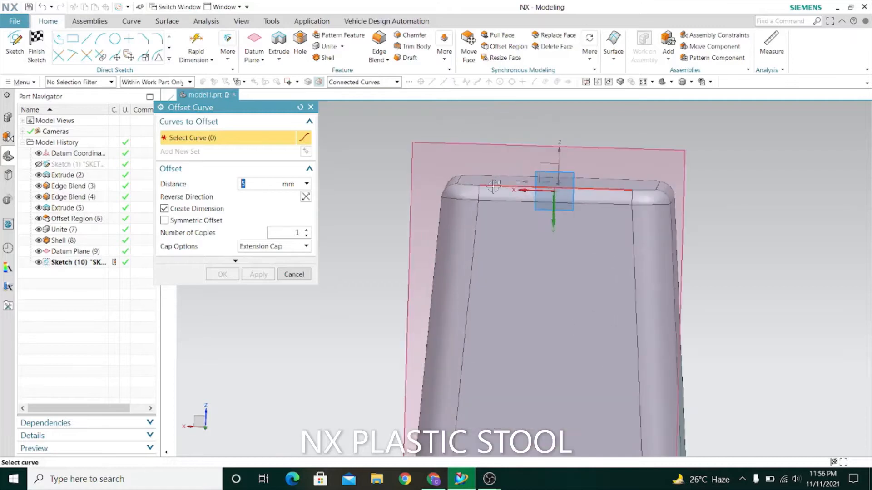
pyautogui.click(494, 186)
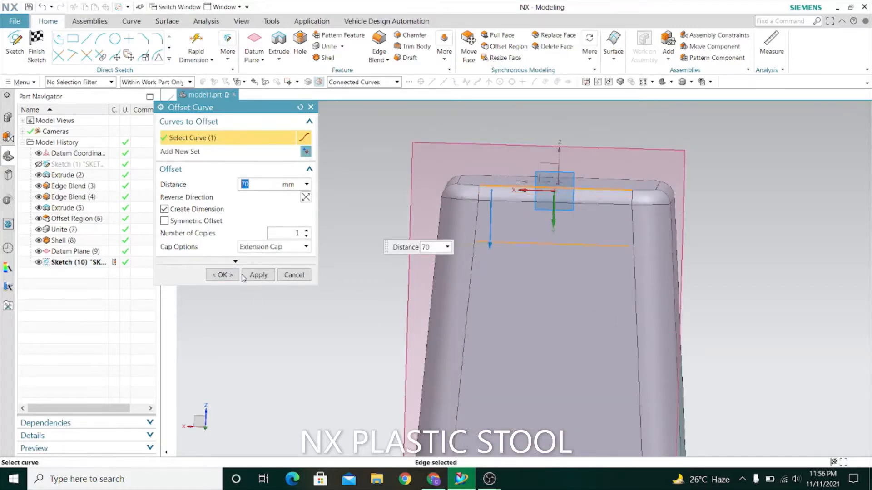
pyautogui.click(258, 275)
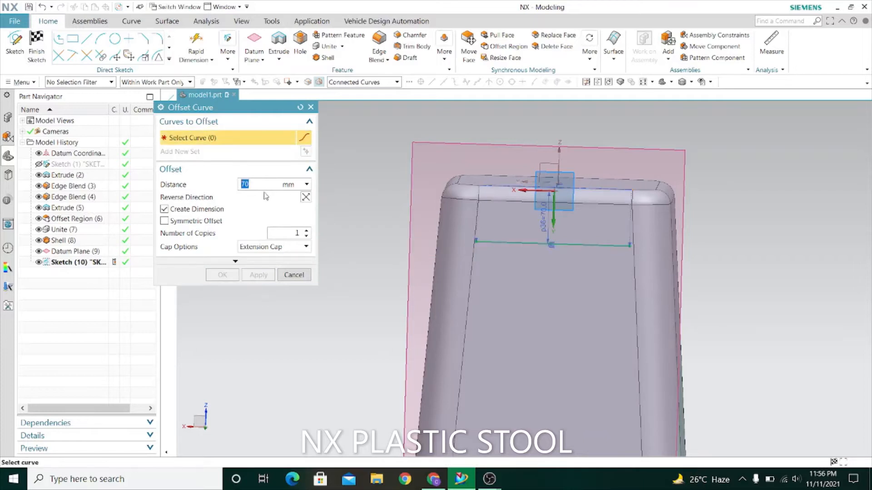
# Offset only the single bottom edge of the base rim 100 mm upward, using the Single Curve selection rule
pyautogui.scroll(-2, 373, 179)
pyautogui.click(459, 404)
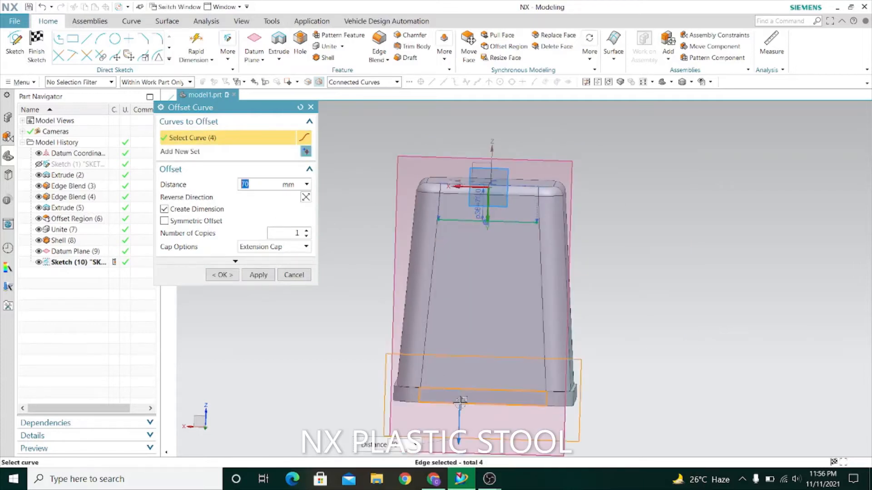
pyautogui.click(300, 107)
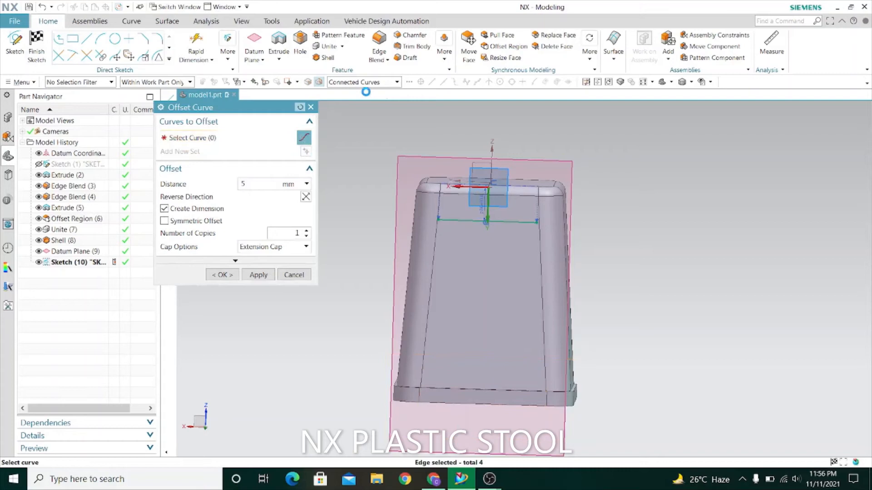
pyautogui.click(397, 81)
pyautogui.click(359, 91)
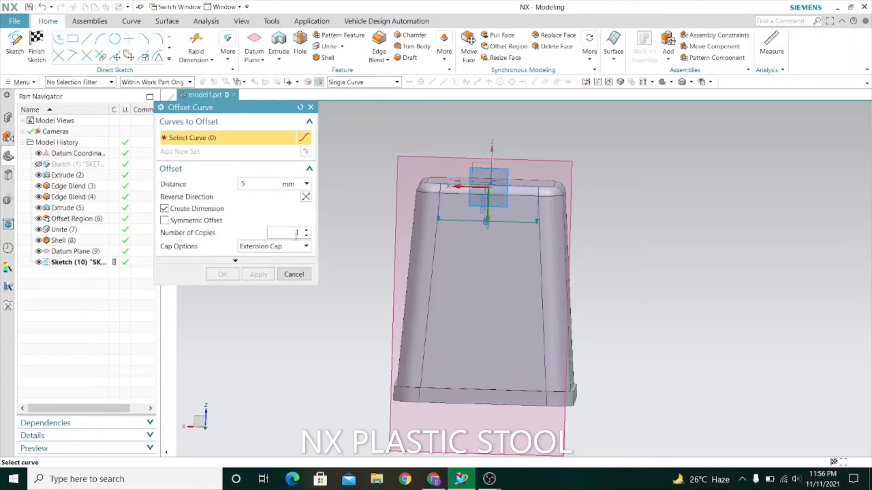
pyautogui.click(441, 402)
pyautogui.scroll(2, 434, 403)
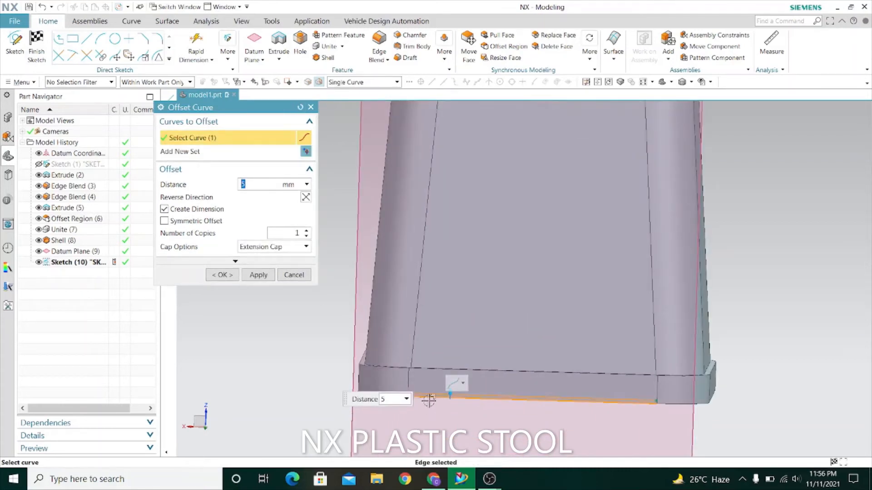
pyautogui.press('Return')
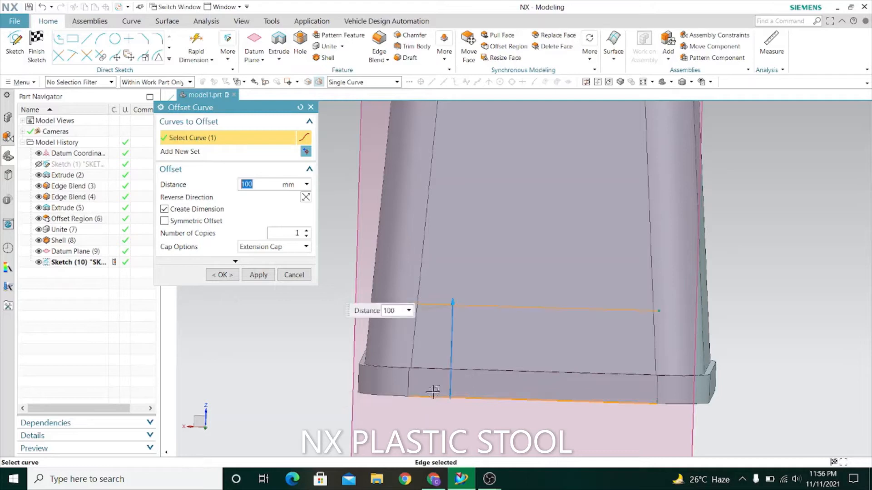
pyautogui.click(258, 275)
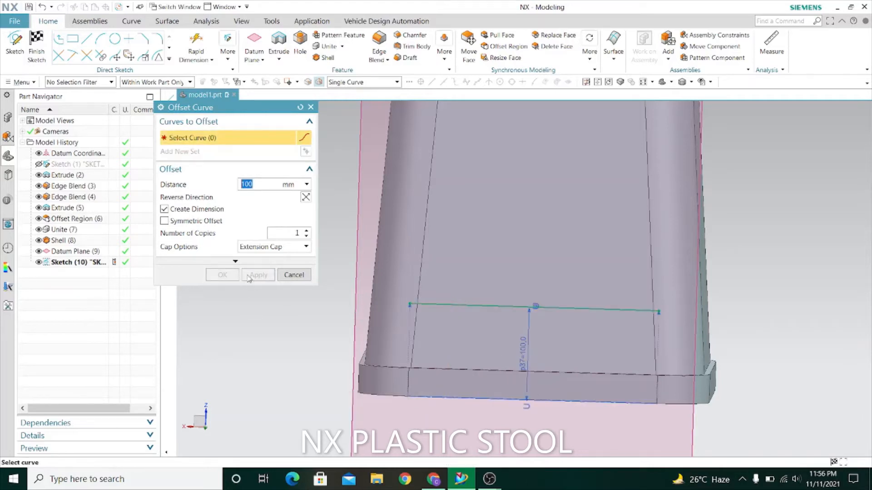
# Offset the same bottom rim edge 160 mm upward and finish offsetting curves
pyautogui.click(470, 400)
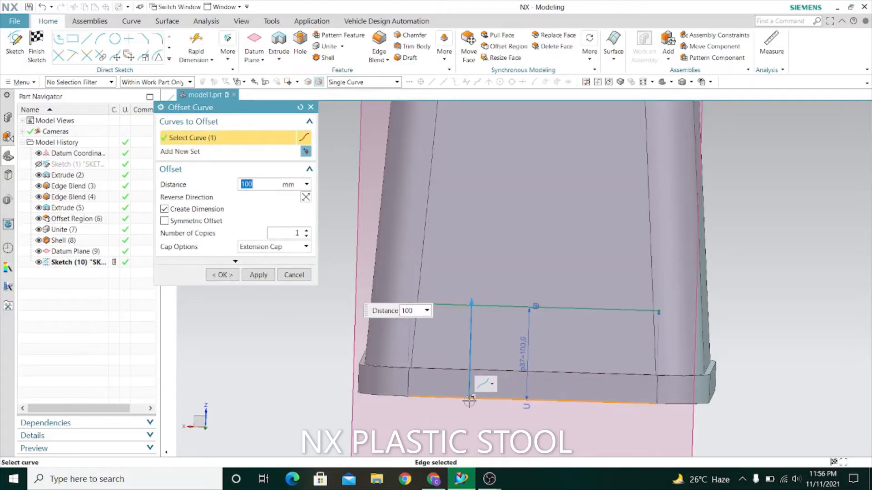
pyautogui.write('0')
pyautogui.press('Return')
pyautogui.scroll(-1, 499, 381)
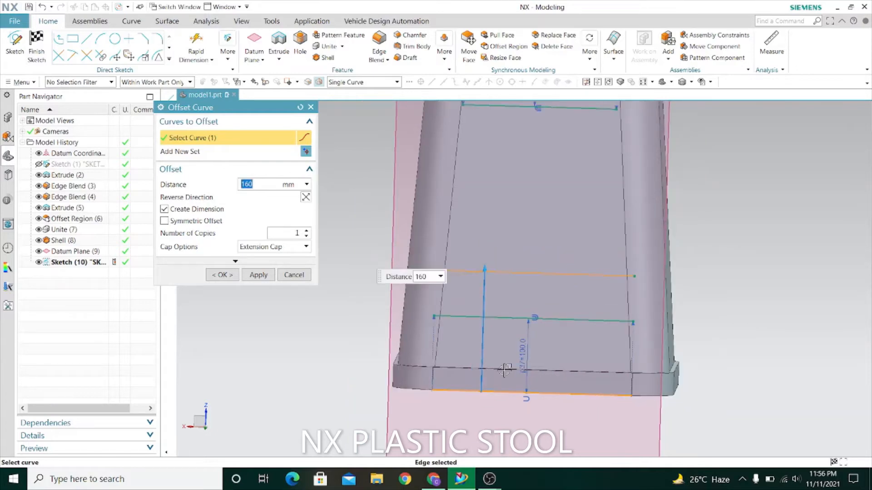
pyautogui.click(257, 275)
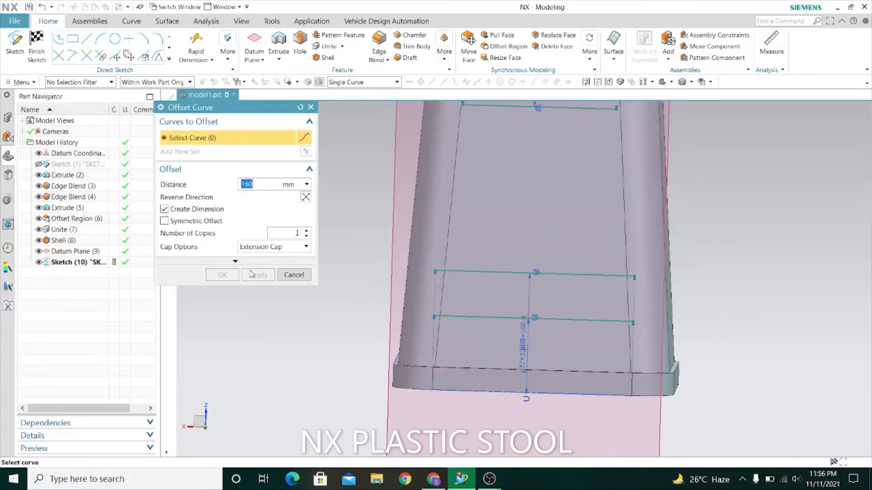
pyautogui.click(294, 275)
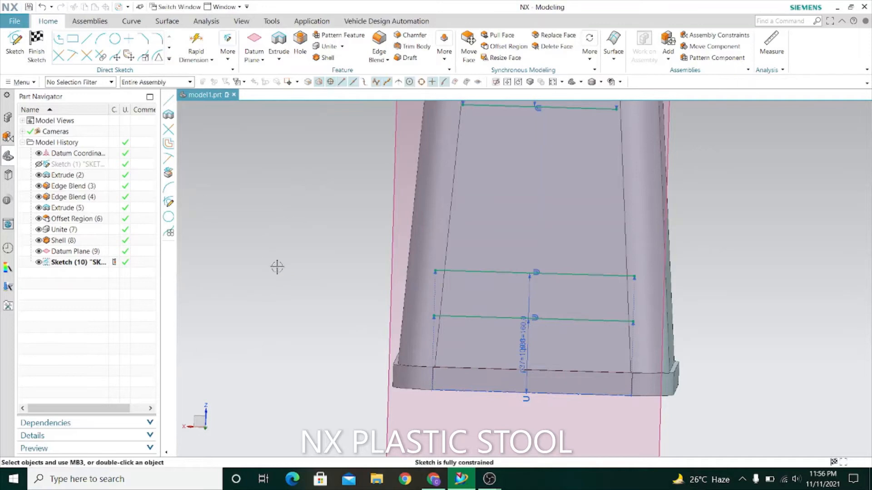
# Draw a line from the left end of the top offset line down to the 160 mm offset line, along the stool's tapered edge
pyautogui.click(88, 40)
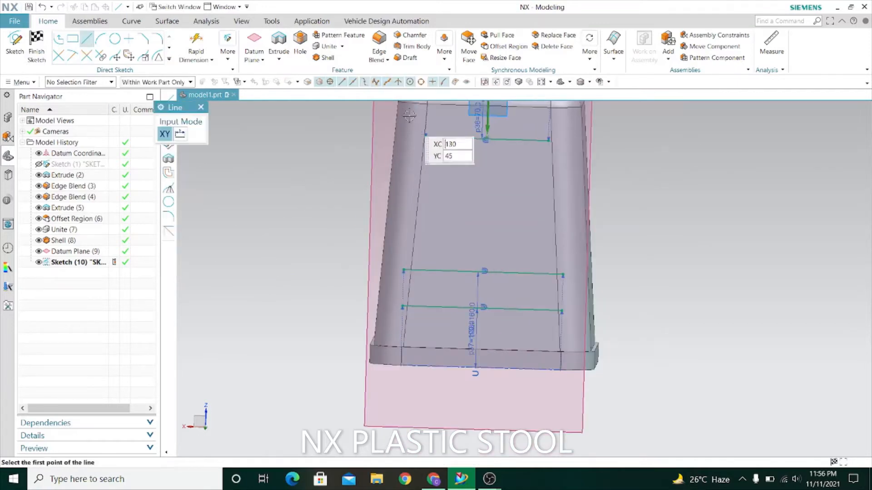
pyautogui.scroll(2, 421, 139)
pyautogui.scroll(2, 422, 138)
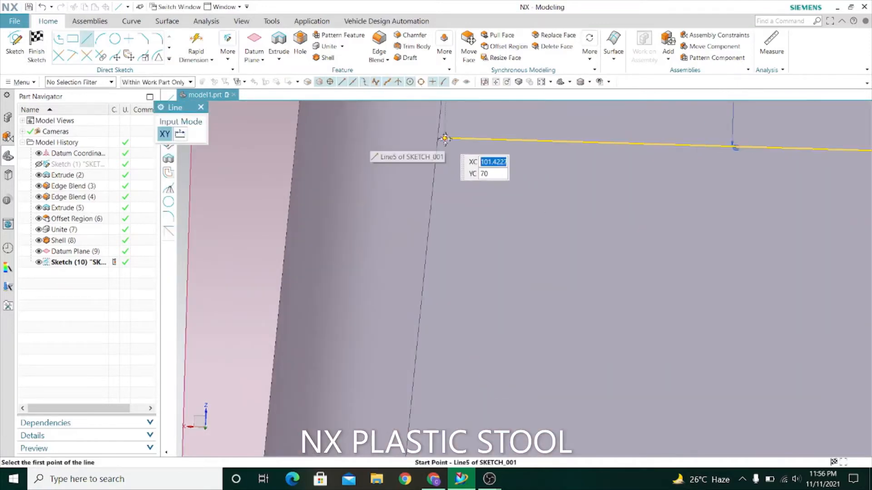
pyautogui.click(433, 138)
pyautogui.scroll(-3, 432, 138)
pyautogui.scroll(2, 416, 336)
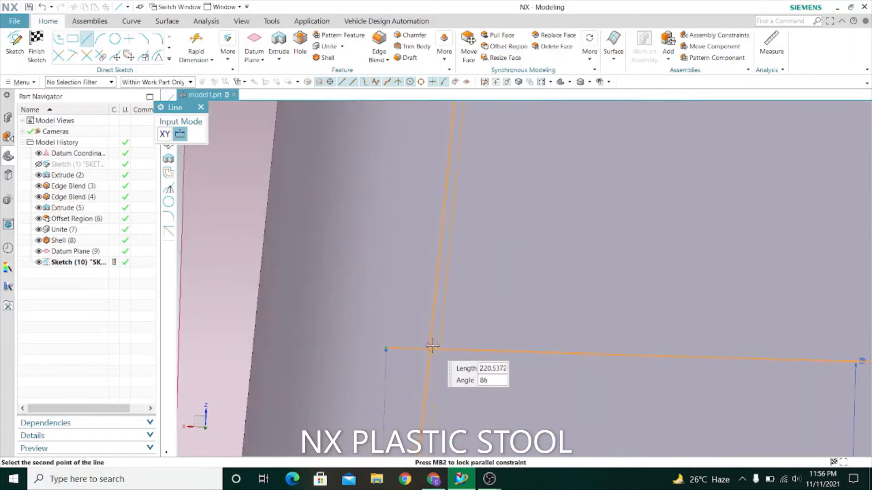
pyautogui.click(431, 349)
pyautogui.scroll(-4, 408, 350)
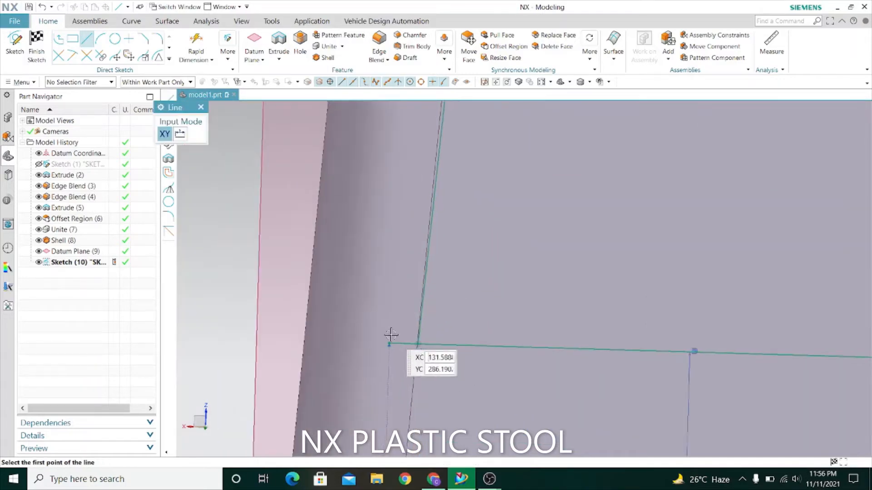
# Draw the matching line from the right end of the top offset line down to the 160 mm offset line
pyautogui.scroll(2, 577, 174)
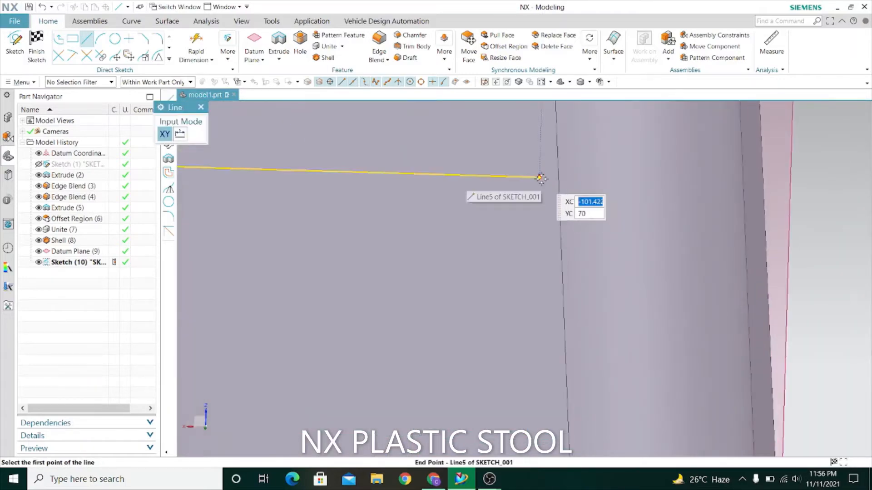
pyautogui.click(541, 179)
pyautogui.scroll(-3, 516, 171)
pyautogui.scroll(5, 547, 391)
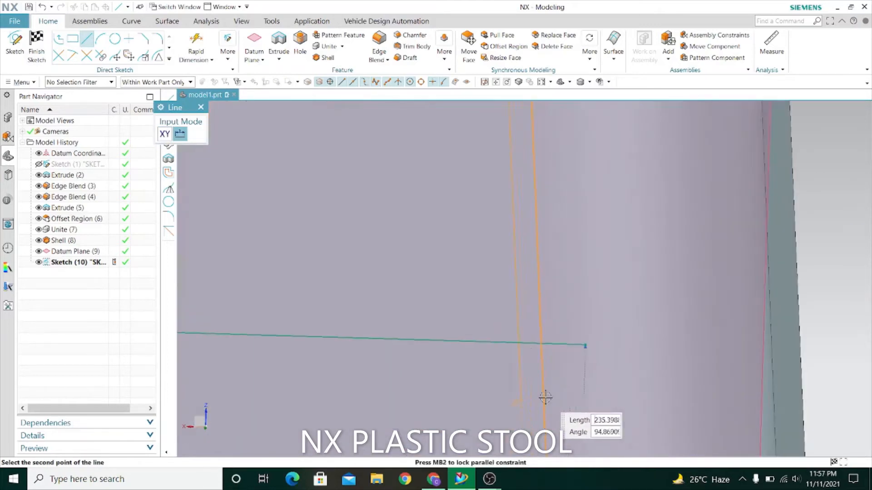
pyautogui.scroll(4, 522, 352)
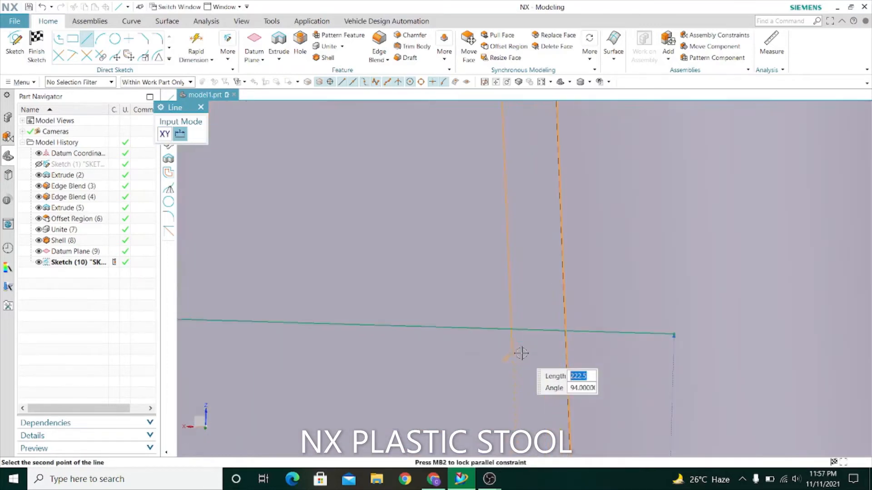
pyautogui.click(562, 326)
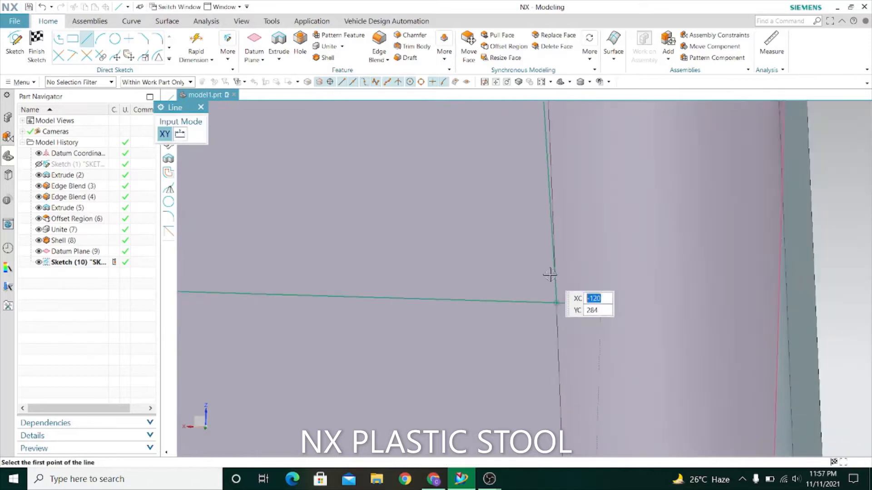
# Draw a slanted line about 130 mm long from the right side of the 100 mm offset line to below the base rim
pyautogui.scroll(-5, 561, 320)
pyautogui.scroll(2, 495, 414)
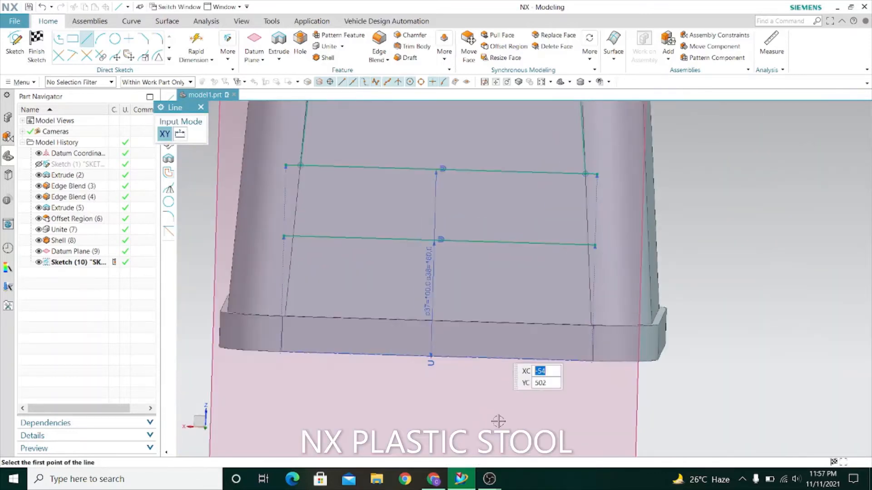
pyautogui.scroll(2, 572, 278)
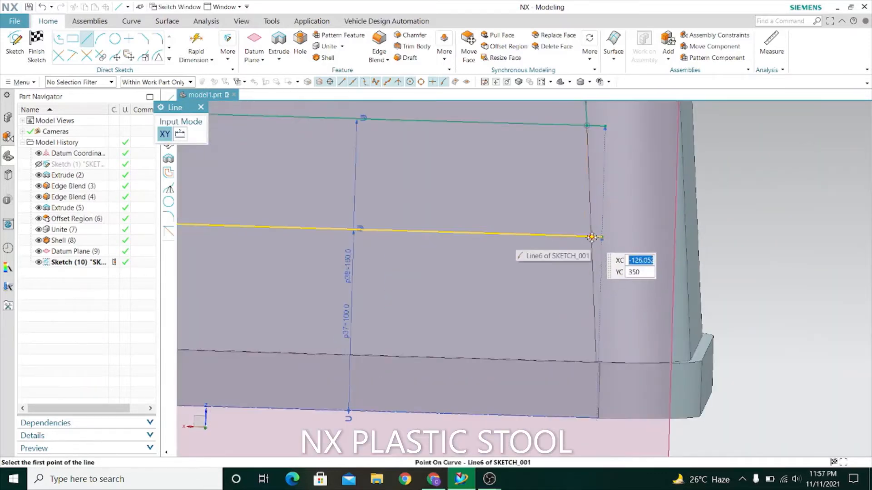
pyautogui.click(590, 239)
pyautogui.scroll(-2, 584, 296)
pyautogui.scroll(3, 601, 363)
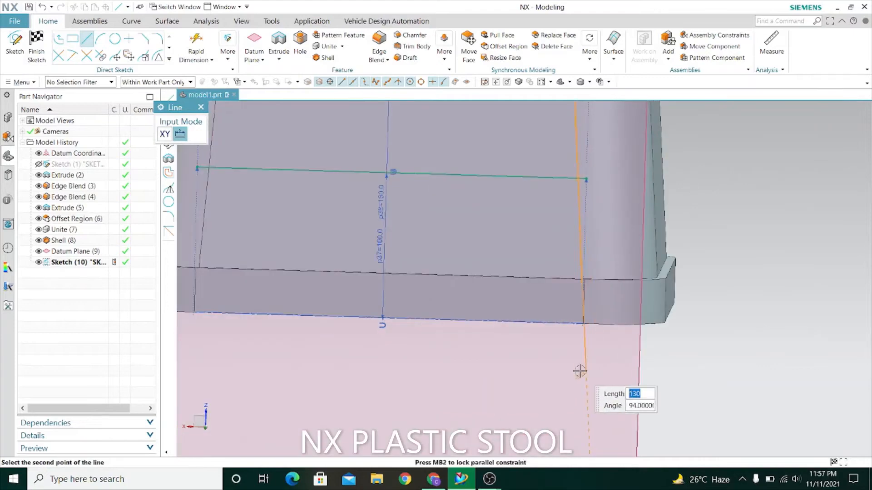
pyautogui.scroll(-2, 591, 356)
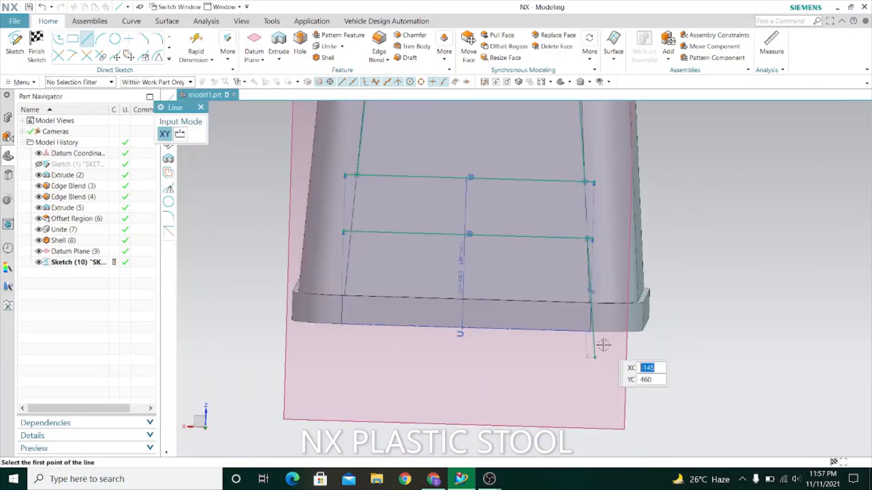
pyautogui.click(598, 350)
# Draw a slanted line about 126 mm long at 83° from the left side of the 100 mm offset line to below the rim
pyautogui.scroll(2, 599, 349)
pyautogui.scroll(-2, 595, 348)
pyautogui.scroll(4, 346, 190)
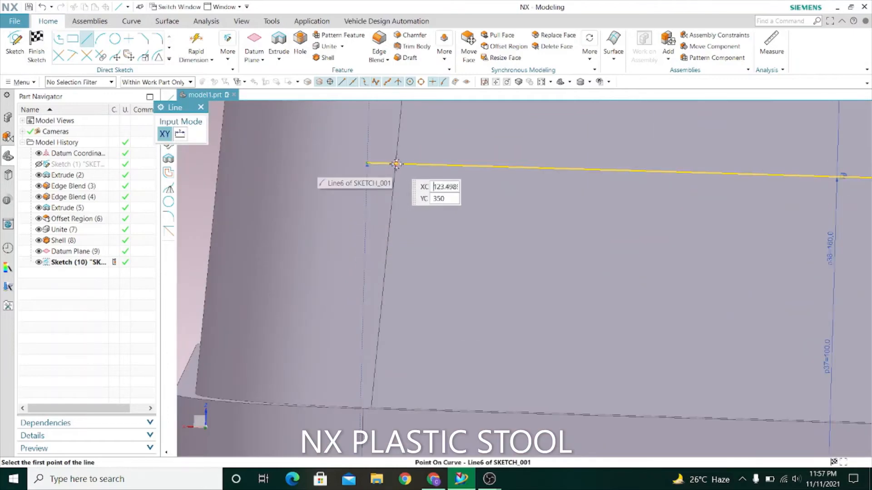
pyautogui.click(397, 164)
pyautogui.scroll(-2, 397, 164)
pyautogui.scroll(4, 383, 259)
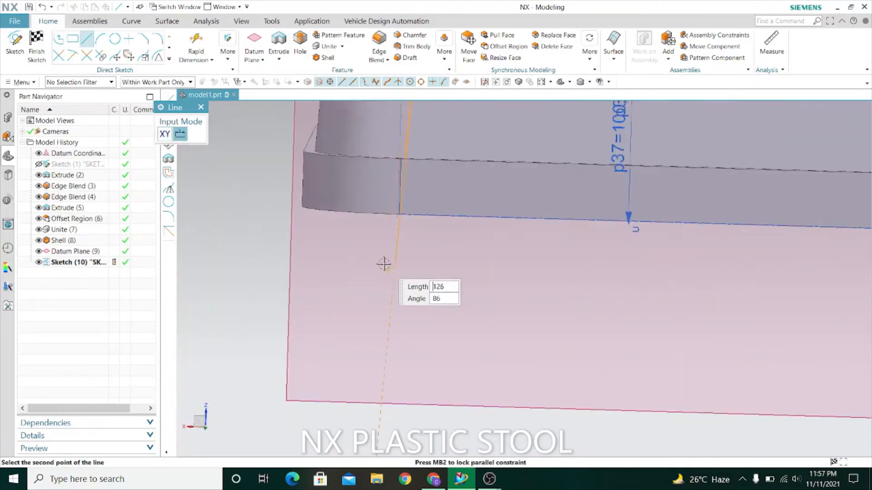
pyautogui.scroll(-1, 379, 265)
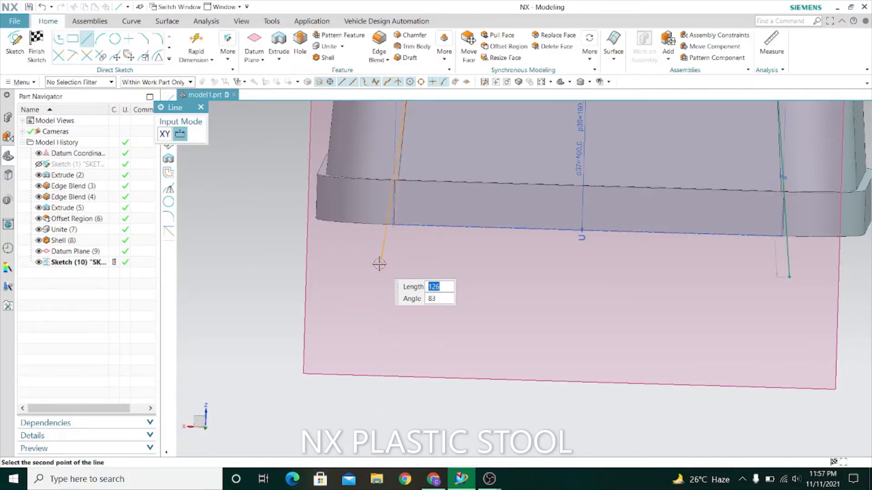
# Connect the two slanted lines with a horizontal line below the base rim and finish drawing lines
pyautogui.click(382, 250)
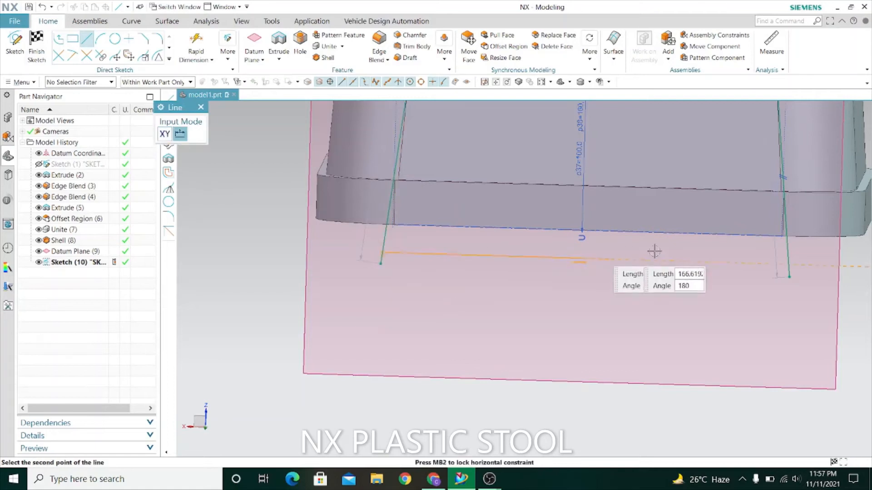
pyautogui.click(784, 262)
pyautogui.scroll(-3, 726, 268)
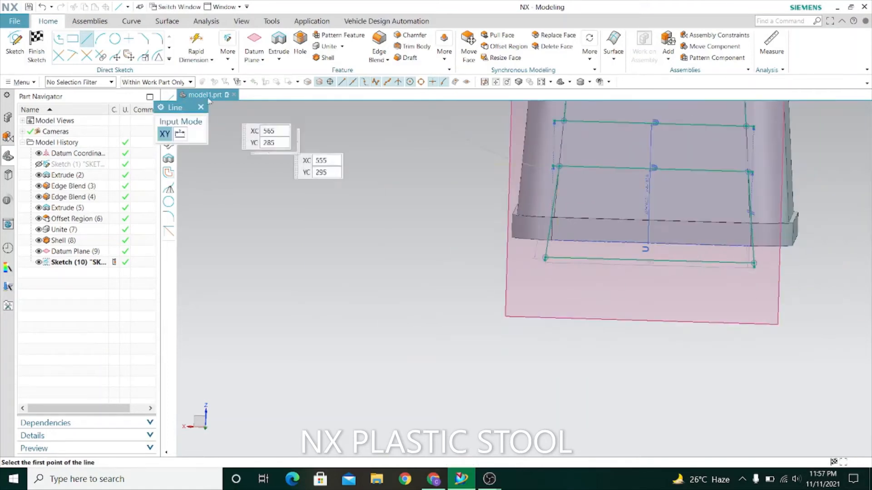
pyautogui.click(200, 107)
# Round the two upper corners of the upper opening profile with 30 mm sketch fillets
pyautogui.scroll(-5, 341, 244)
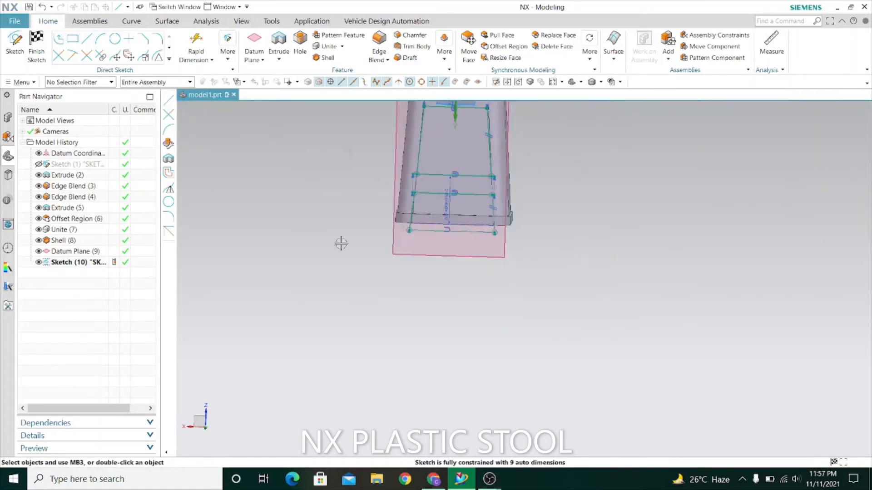
pyautogui.scroll(6, 402, 151)
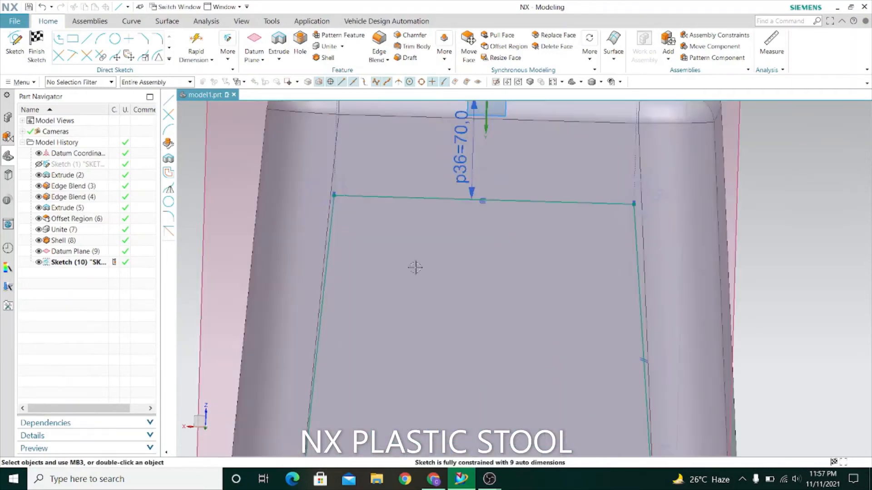
pyautogui.press('f')
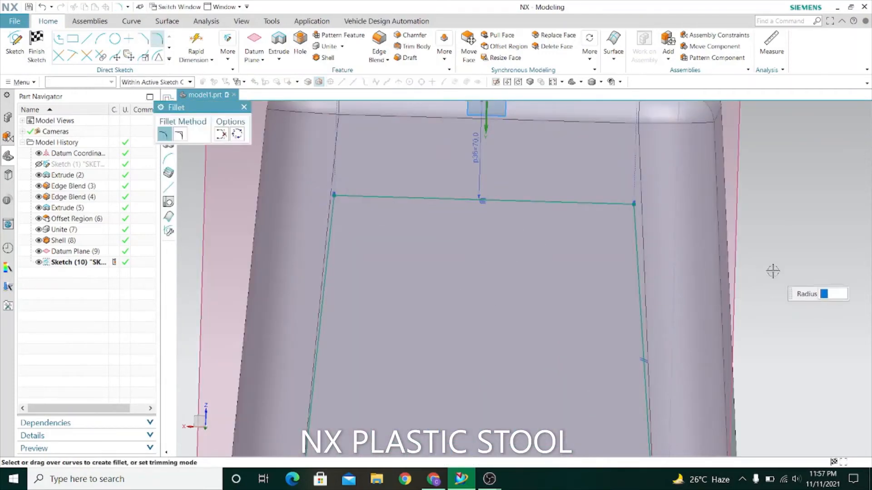
pyautogui.scroll(-1, 772, 255)
pyautogui.write('30')
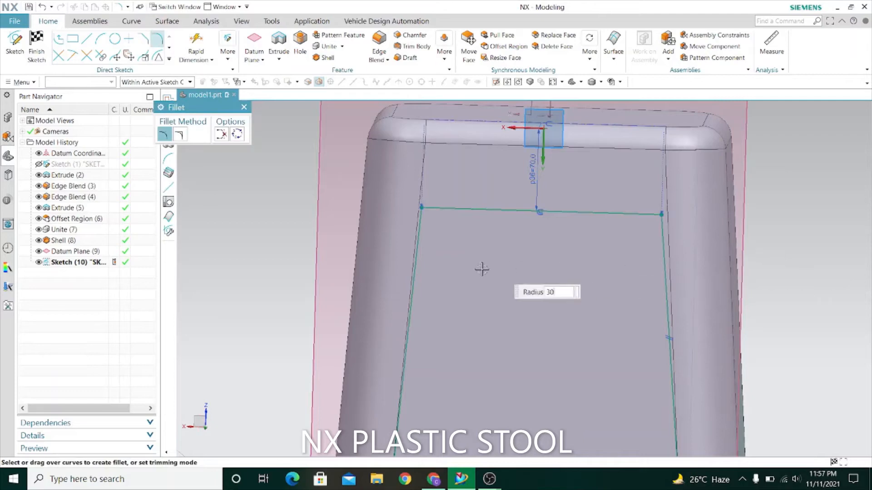
pyautogui.click(456, 200)
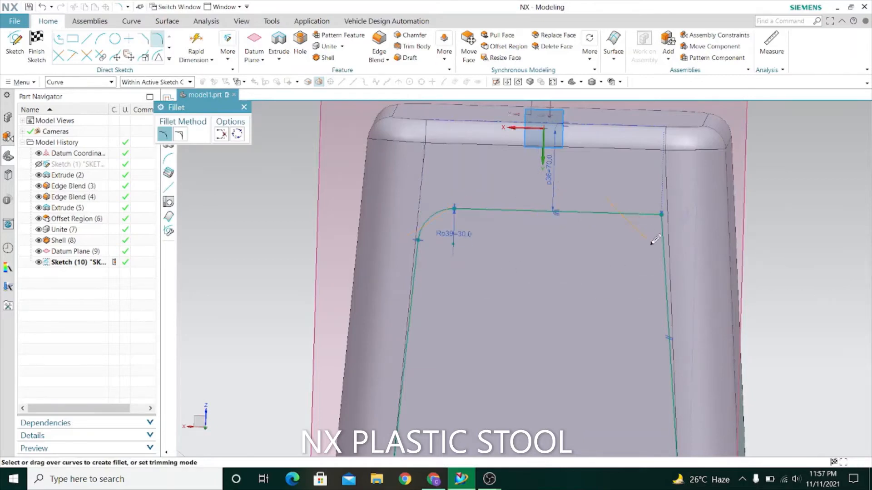
# Round the two lower corners of the upper opening profile with 30 mm fillets
pyautogui.scroll(-5, 646, 195)
pyautogui.scroll(8, 639, 316)
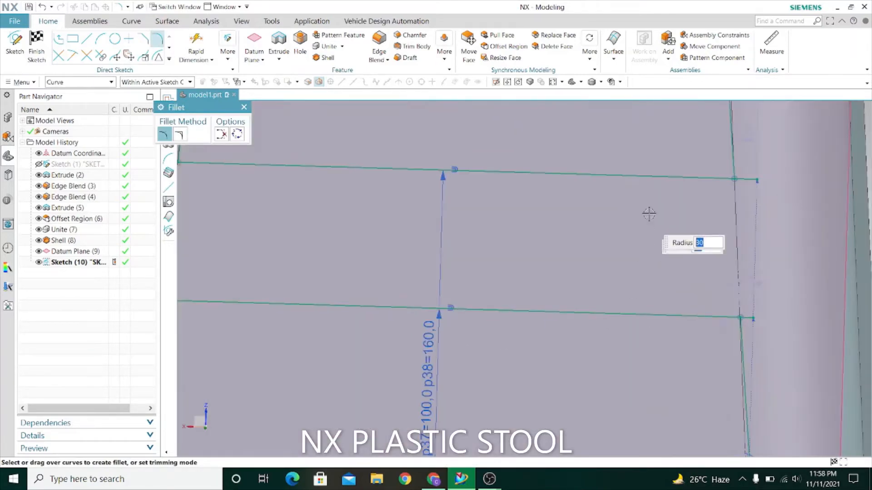
pyautogui.moveTo(653, 202); pyautogui.dragTo(750, 145)
pyautogui.scroll(-4, 749, 173)
pyautogui.scroll(6, 619, 171)
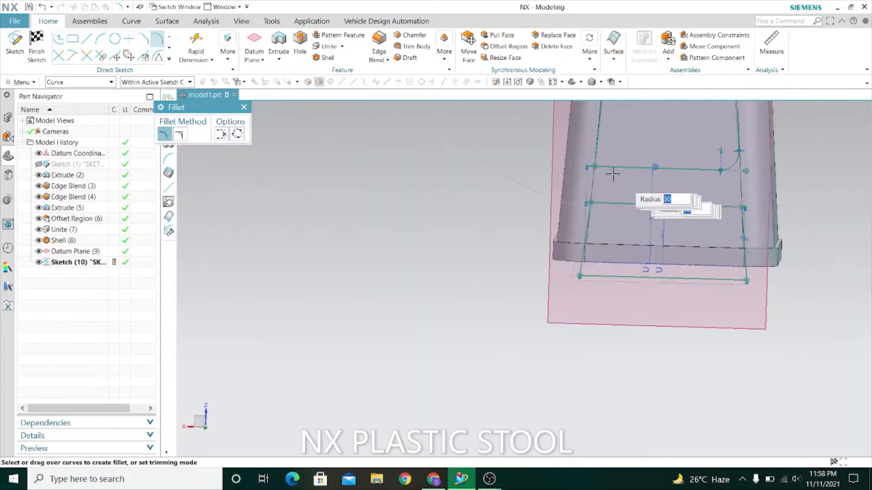
pyautogui.scroll(-1, 560, 135)
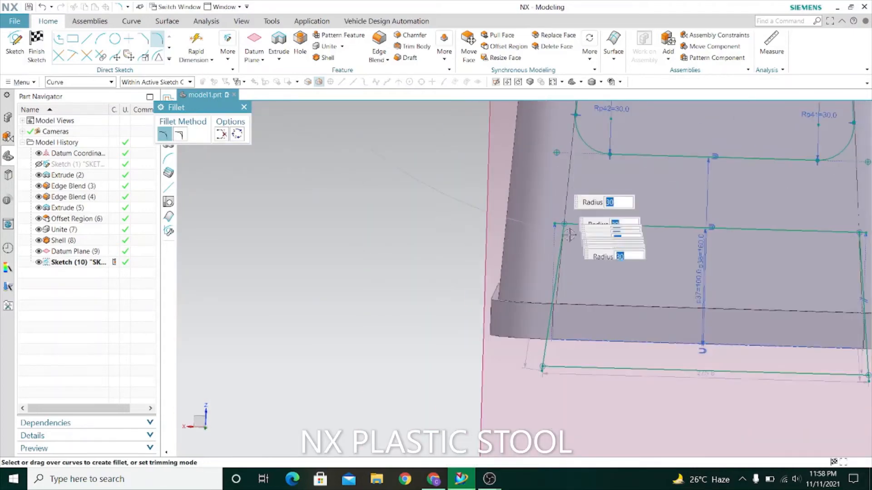
# Round the two upper corners of the lower opening profile with 30 mm fillets and finish the sketch
pyautogui.scroll(3, 580, 270)
pyautogui.moveTo(535, 224); pyautogui.dragTo(571, 198)
pyautogui.moveTo(603, 161); pyautogui.dragTo(604, 160)
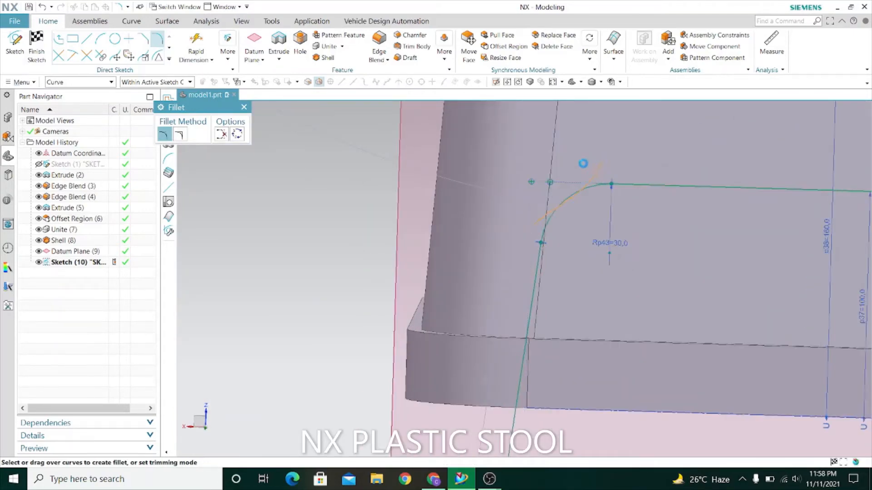
pyautogui.scroll(-3, 591, 216)
pyautogui.scroll(5, 728, 217)
pyautogui.moveTo(728, 217); pyautogui.dragTo(676, 169)
pyautogui.scroll(-4, 676, 169)
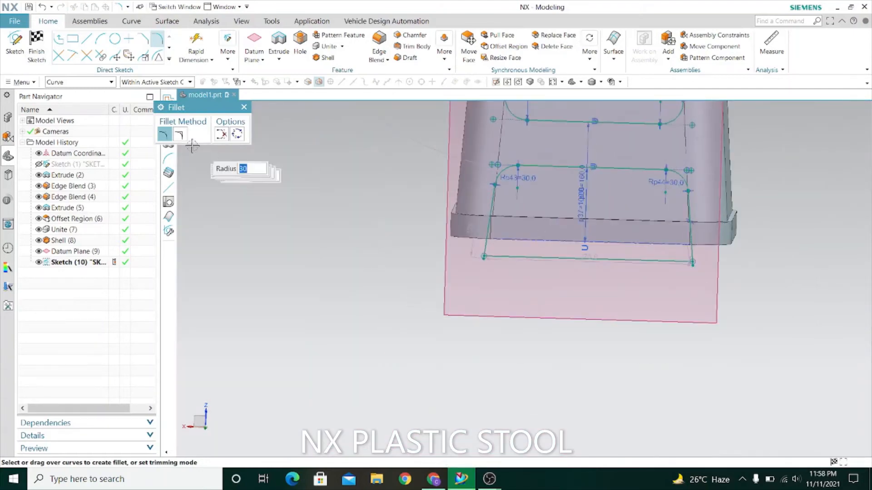
pyautogui.click(245, 107)
pyautogui.scroll(-5, 415, 278)
pyautogui.hotkey('ctrl', 'q')
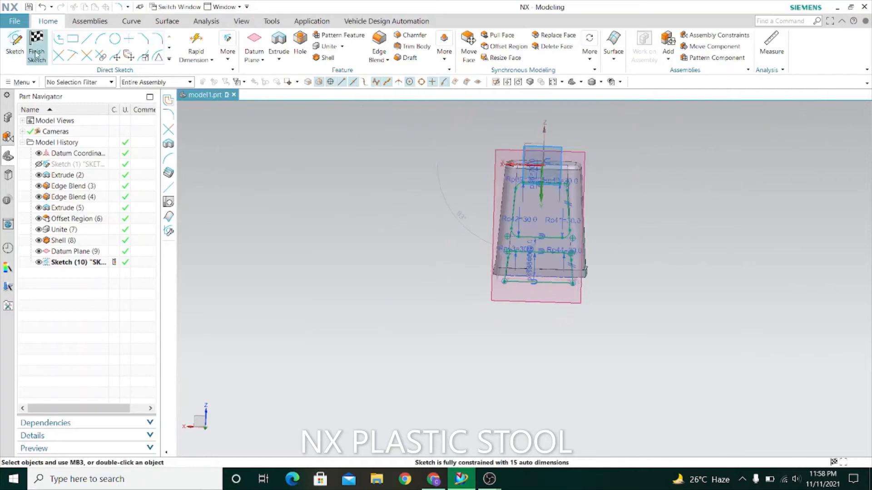
# Pattern the opening sketch circularly about the vertical Z axis through the datum origin, with a count of 4 over 360°
pyautogui.scroll(-2, 374, 205)
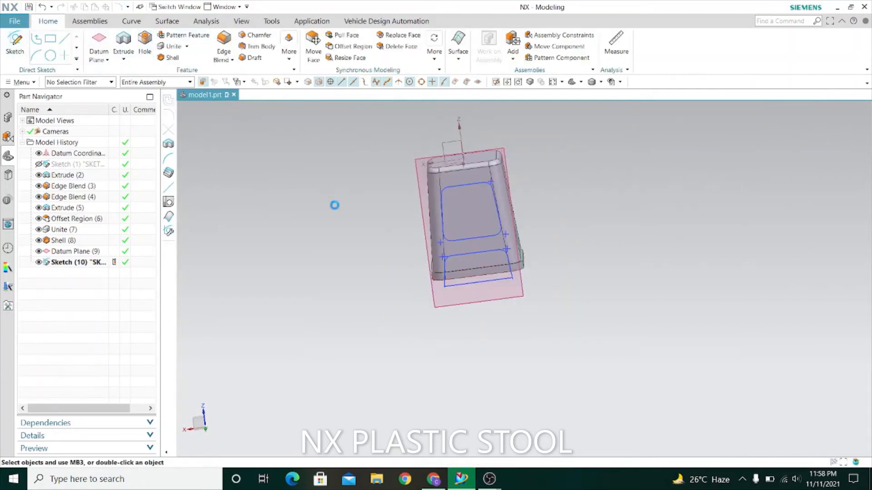
pyautogui.click(58, 263)
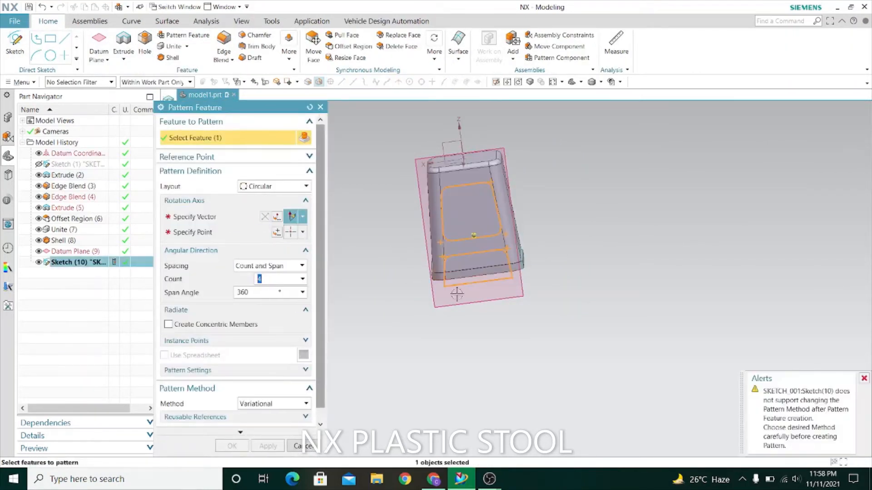
pyautogui.click(864, 378)
pyautogui.click(216, 212)
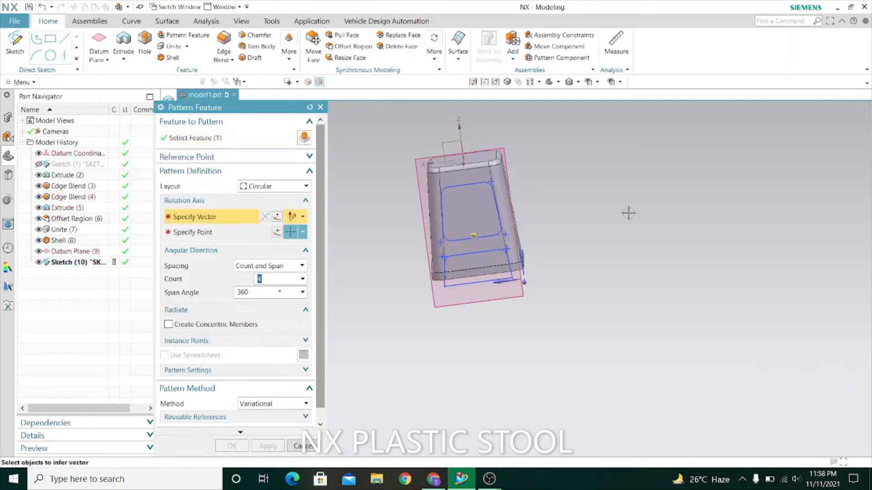
pyautogui.scroll(-3, 618, 253)
pyautogui.scroll(7, 624, 253)
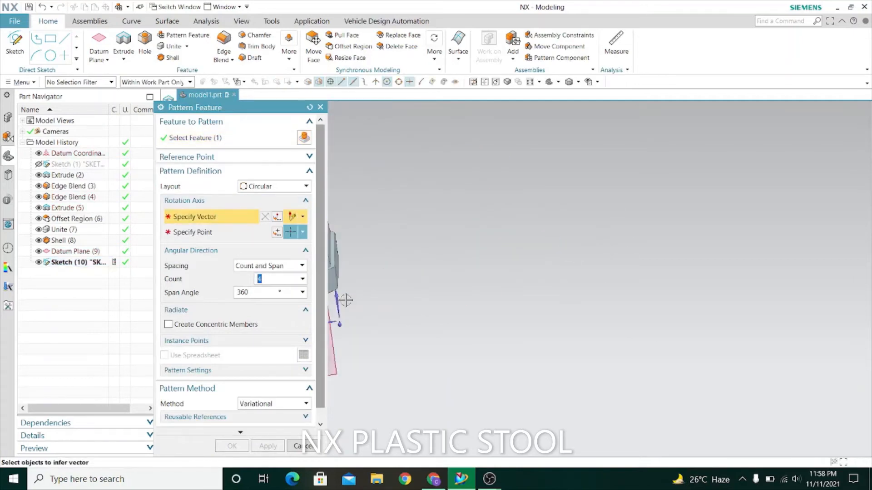
pyautogui.scroll(-6, 661, 256)
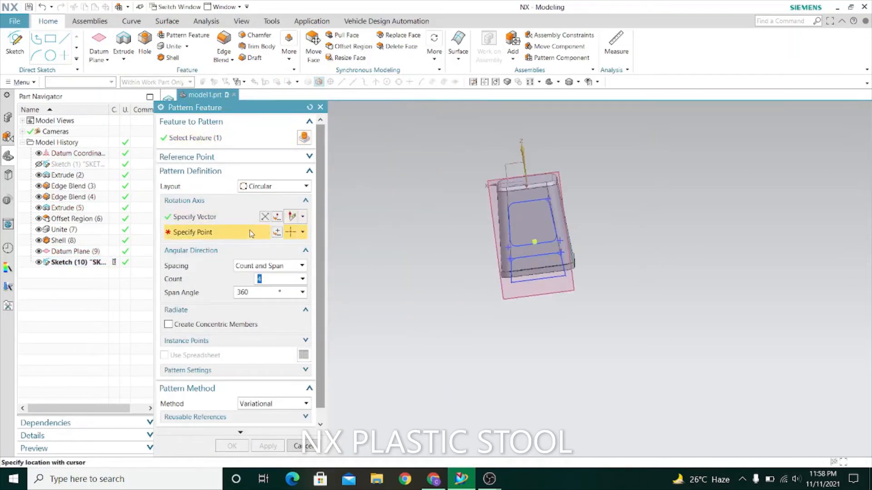
pyautogui.click(276, 232)
pyautogui.click(255, 296)
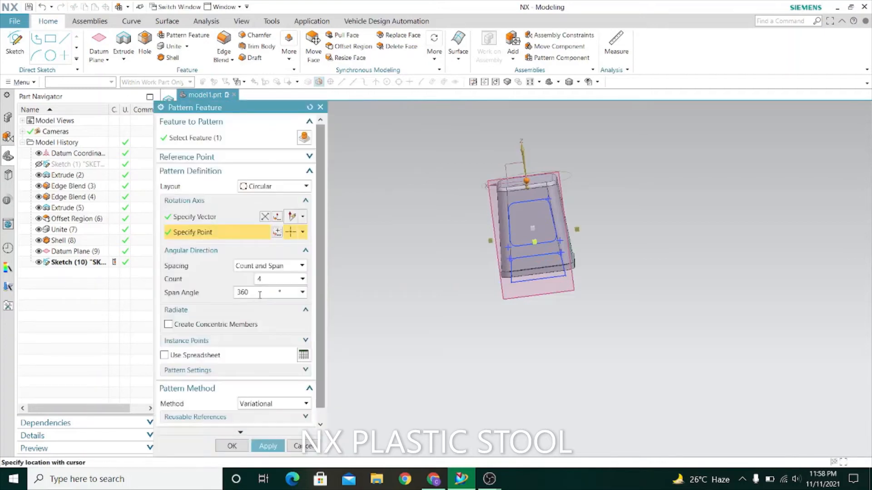
pyautogui.click(269, 447)
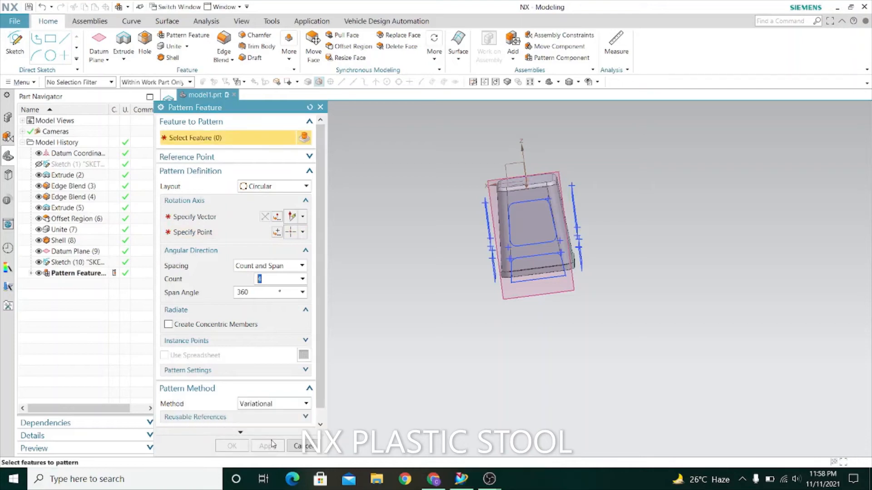
pyautogui.click(295, 446)
pyautogui.moveTo(387, 306); pyautogui.dragTo(333, 298, button='middle')
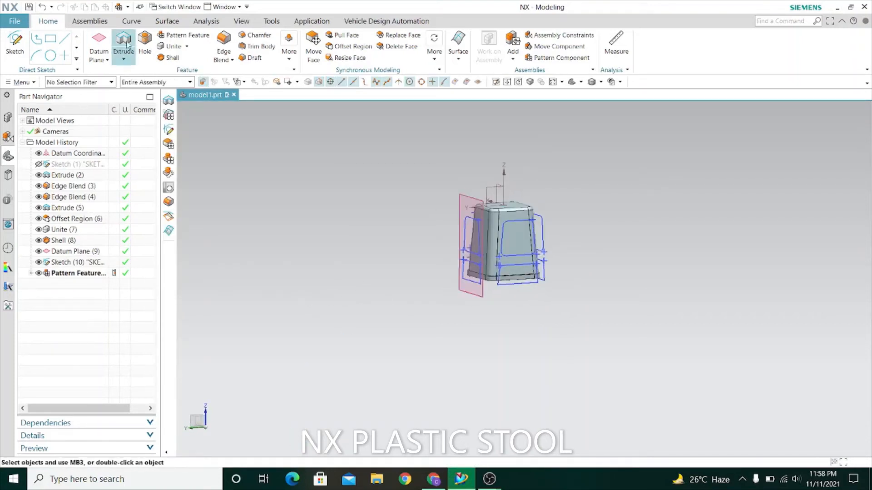
pyautogui.scroll(-5, 555, 223)
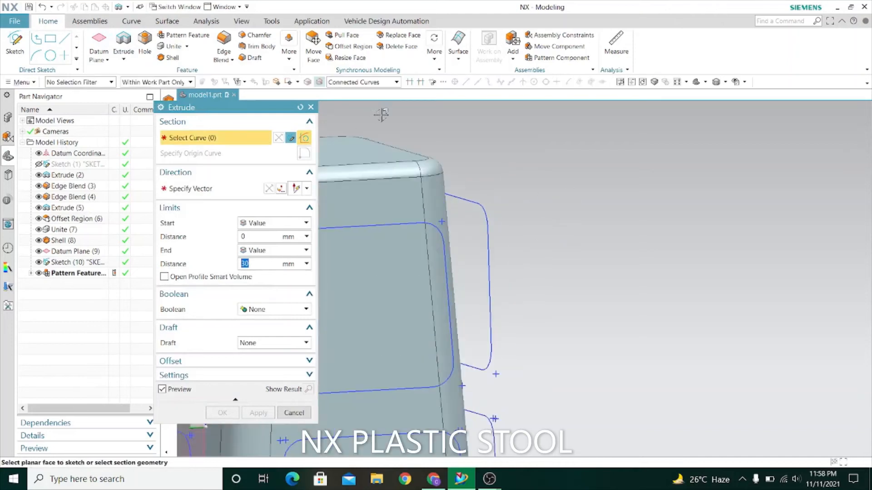
pyautogui.click(486, 233)
pyautogui.scroll(4, 486, 233)
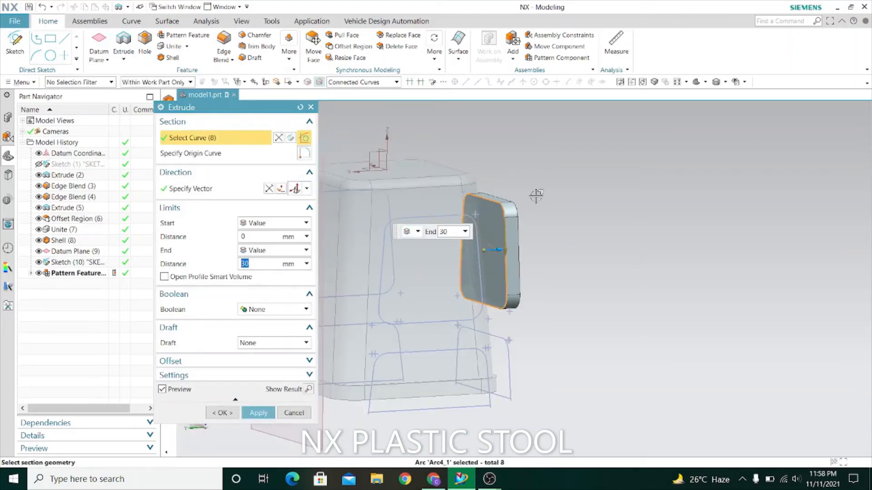
pyautogui.click(511, 360)
pyautogui.scroll(-5, 516, 359)
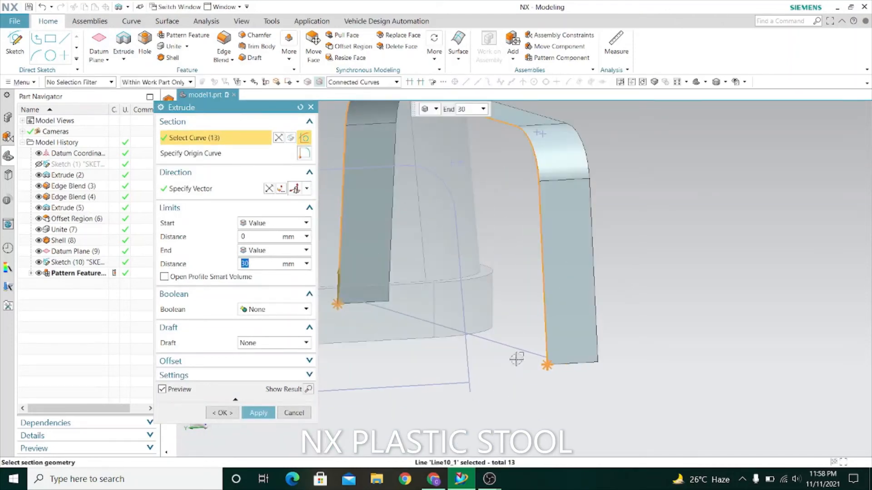
pyautogui.click(521, 355)
pyautogui.scroll(-5, 559, 360)
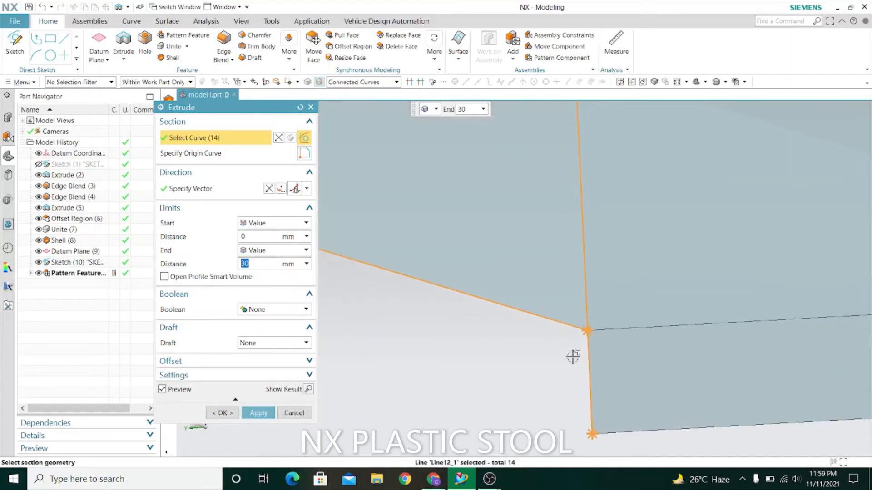
pyautogui.scroll(2, 590, 335)
pyautogui.click(293, 413)
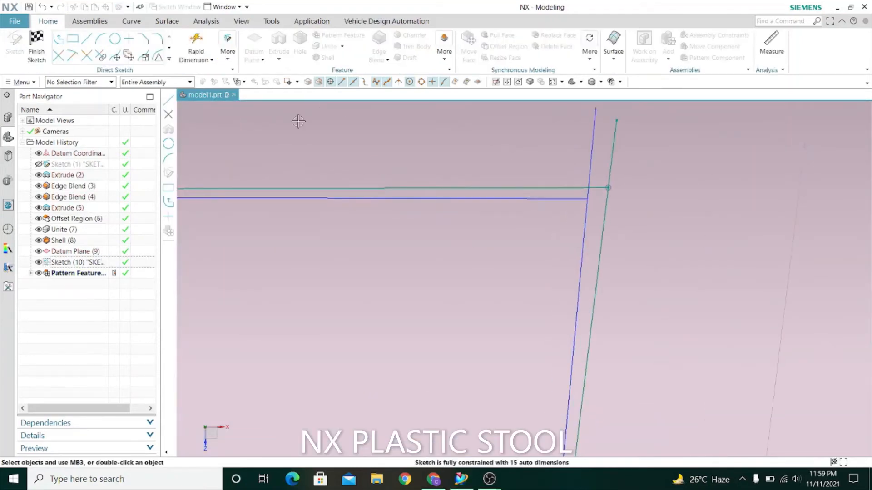
# Trim the overhanging ends of both slanted lines past the closing horizontal line of the lower opening profile and finish the sketch
pyautogui.click(60, 59)
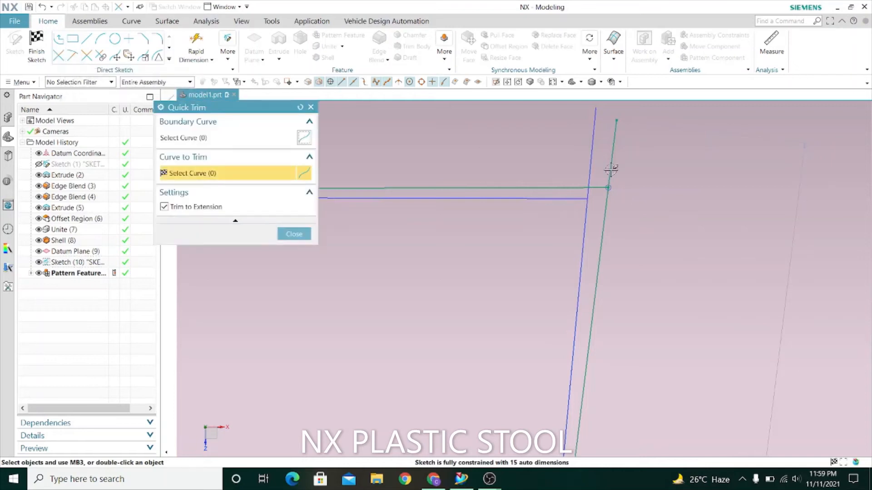
pyautogui.scroll(-5, 774, 196)
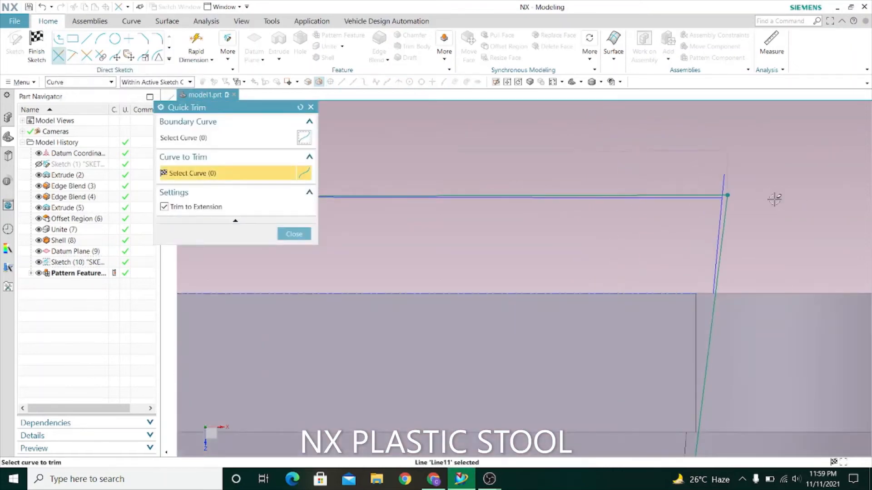
pyautogui.scroll(5, 522, 195)
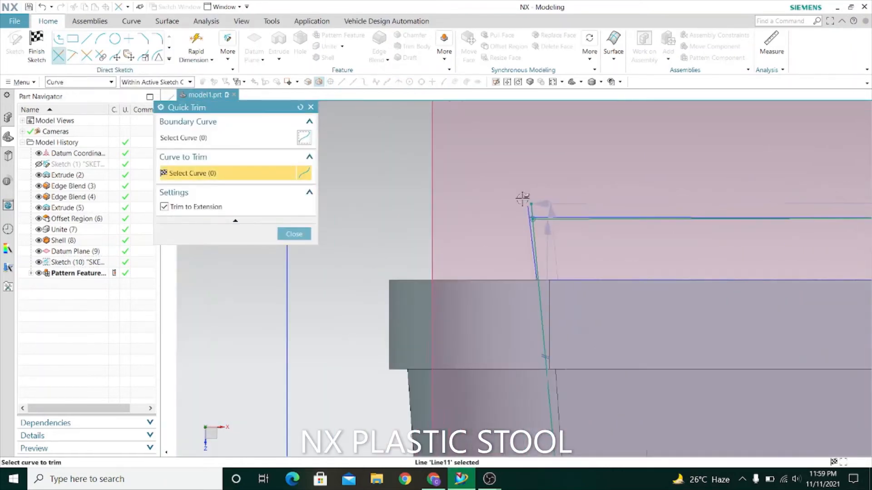
pyautogui.click(547, 232)
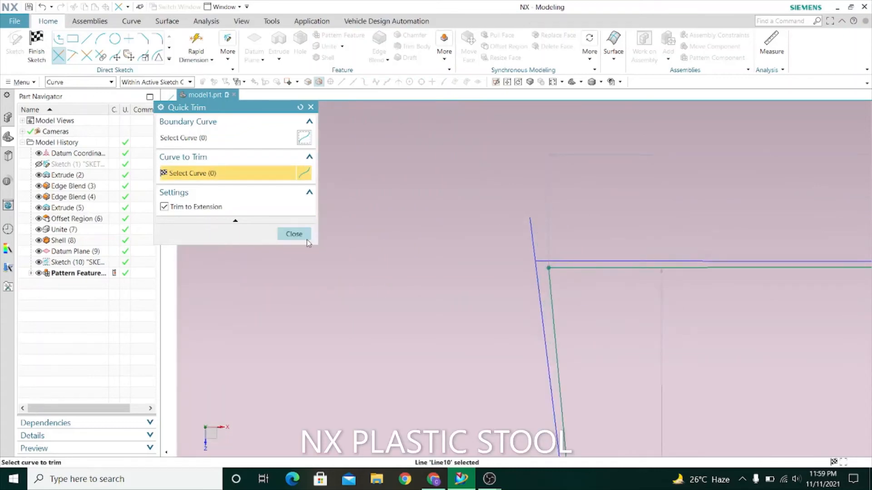
pyautogui.click(294, 234)
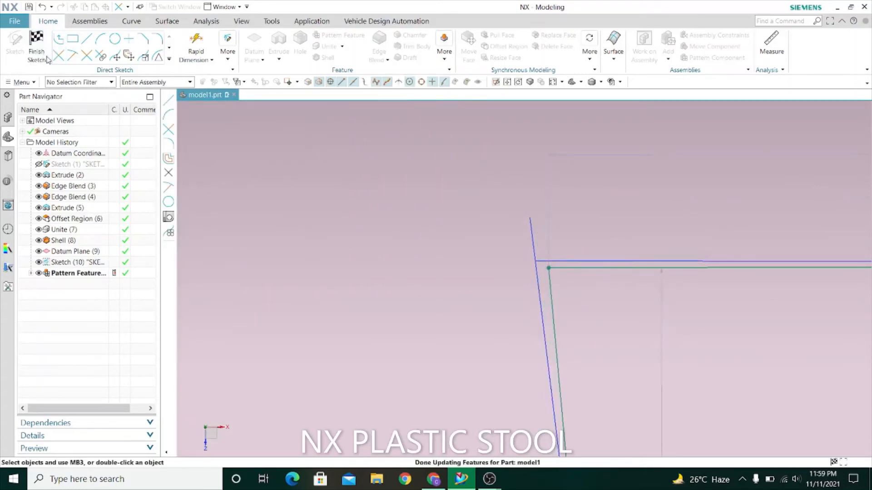
pyautogui.click(37, 50)
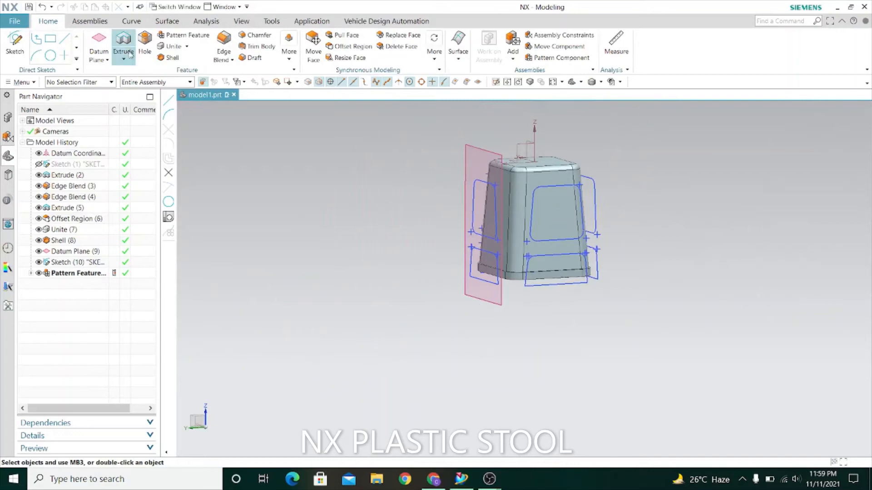
# Extrude one side's upper and lower opening profiles from -610 mm to 30 mm, subtracting them from the stool body
pyautogui.click(130, 45)
pyautogui.scroll(3, 629, 222)
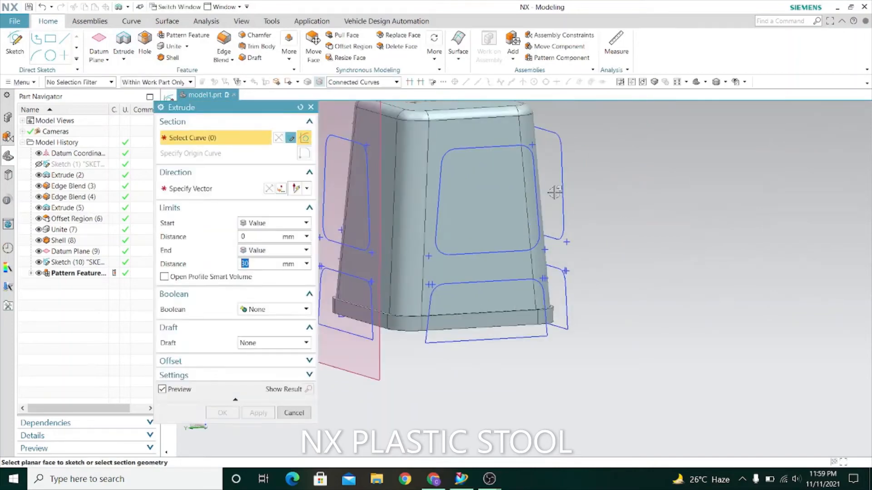
pyautogui.click(565, 193)
pyautogui.click(559, 302)
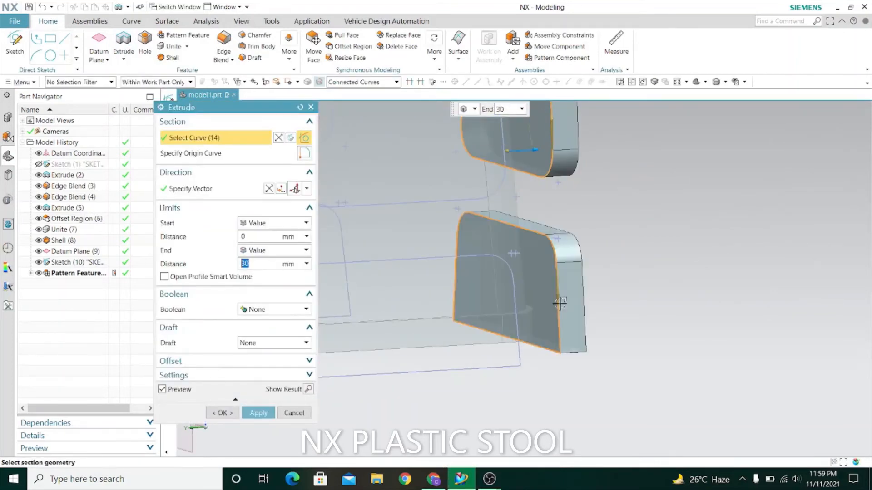
pyautogui.scroll(-3, 674, 331)
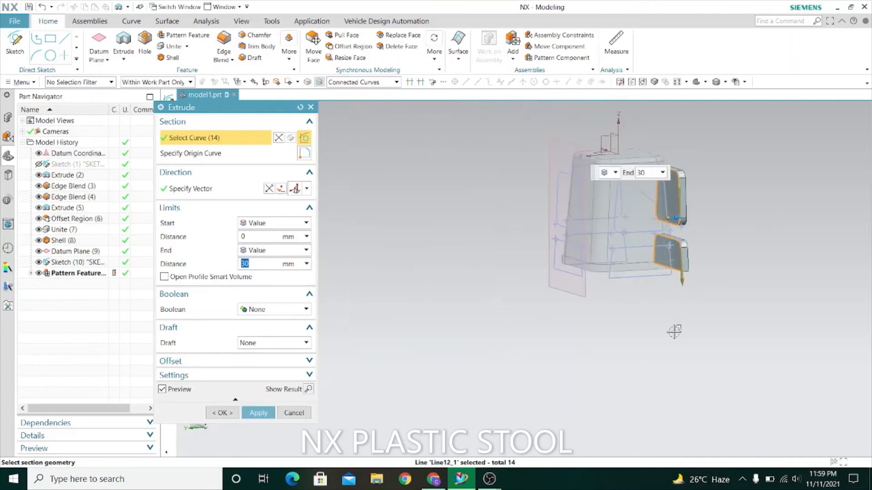
pyautogui.moveTo(671, 218); pyautogui.dragTo(518, 230)
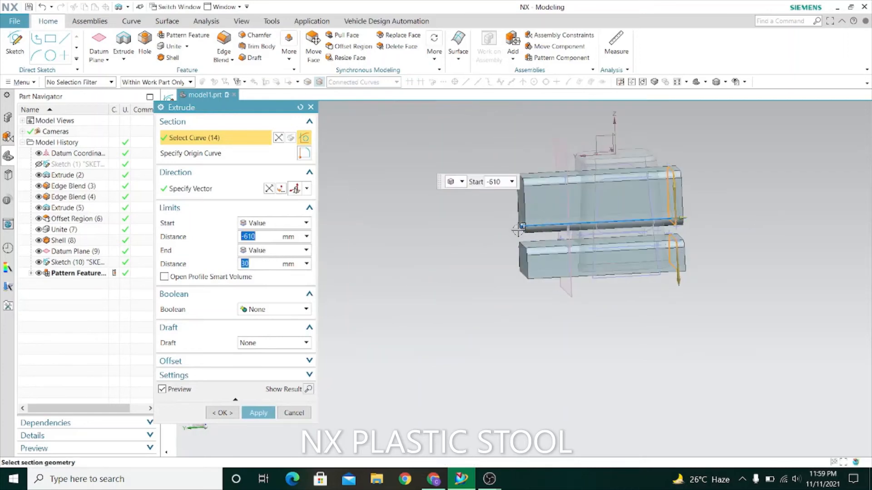
pyautogui.click(305, 311)
pyautogui.click(254, 338)
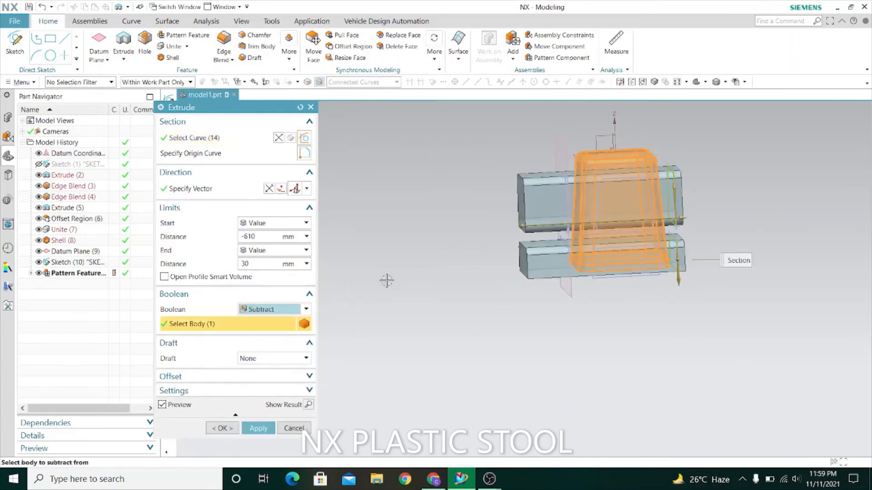
pyautogui.click(258, 429)
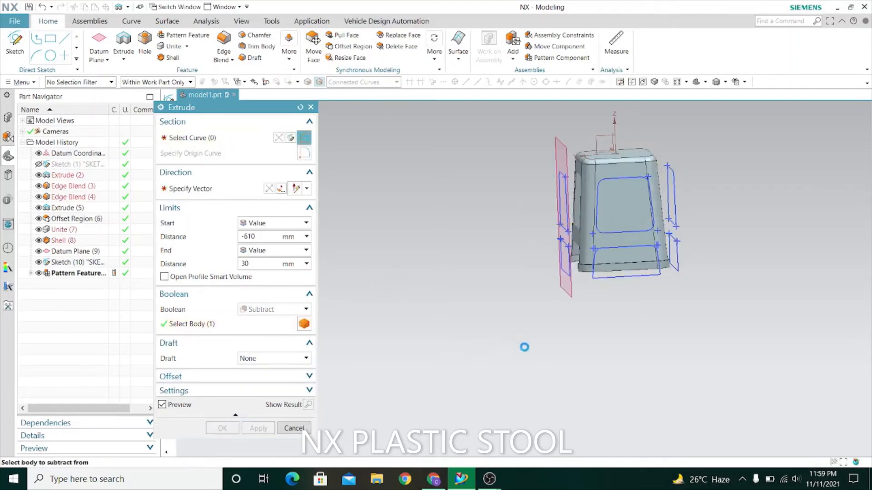
# Cut the other pair of walls by extruding the adjacent side's opening profiles from -610 mm to 30 mm with Subtract
pyautogui.moveTo(521, 347); pyautogui.dragTo(436, 352, button='middle')
pyautogui.scroll(5, 522, 229)
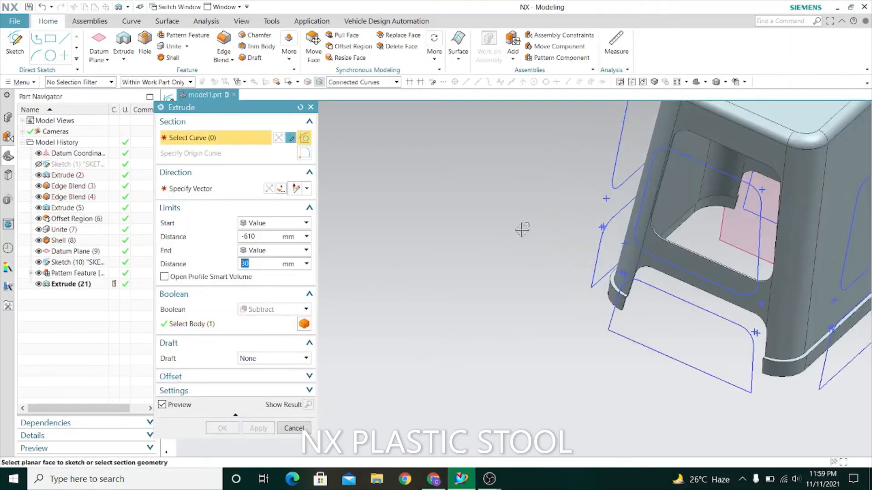
pyautogui.click(614, 160)
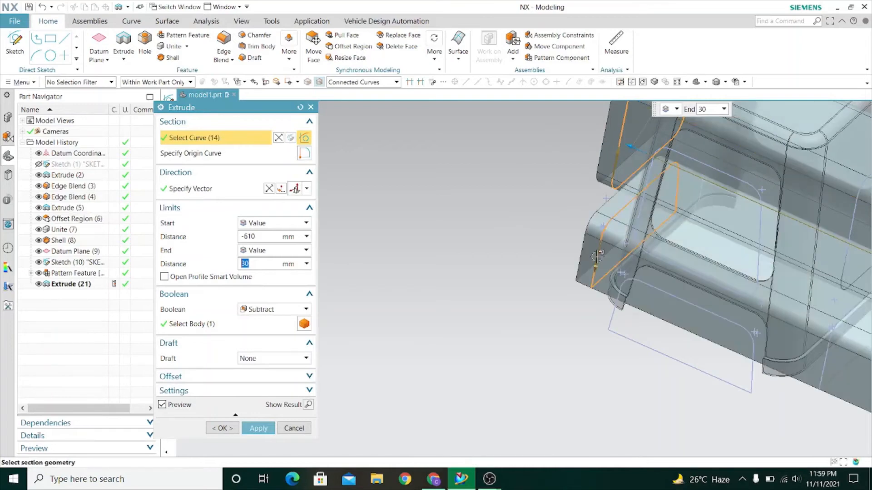
pyautogui.click(257, 429)
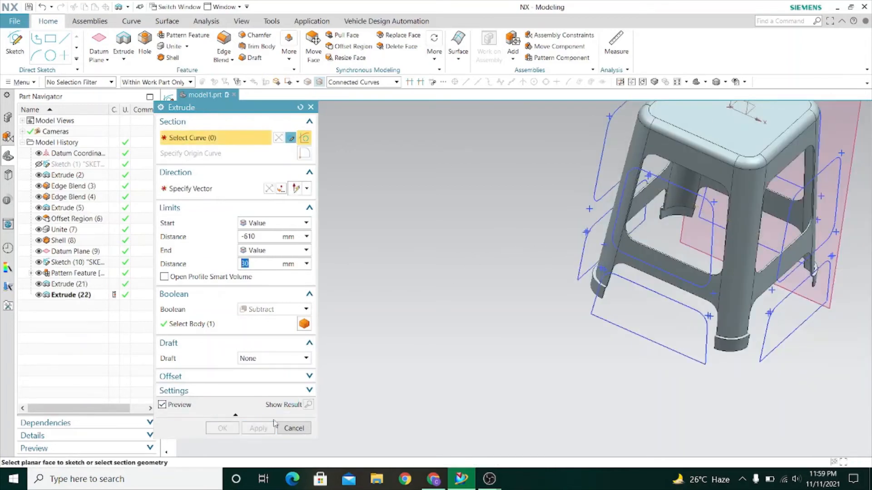
pyautogui.click(294, 428)
# Hide all sketches and datums so only the stool body is displayed
pyautogui.moveTo(459, 293); pyautogui.dragTo(457, 252, button='middle')
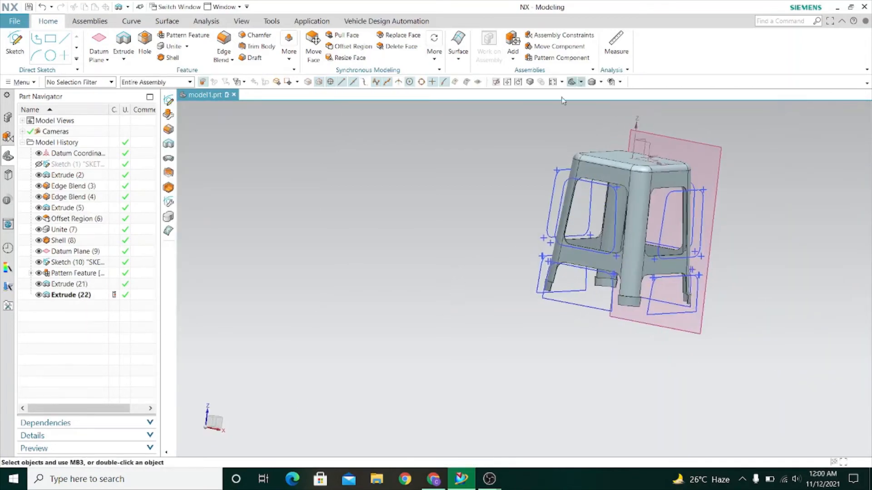
pyautogui.click(620, 81)
pyautogui.click(638, 94)
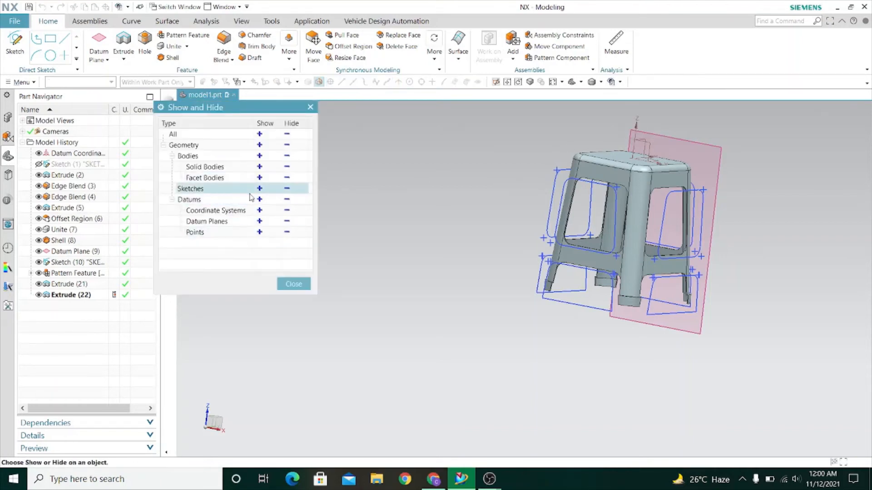
pyautogui.click(286, 189)
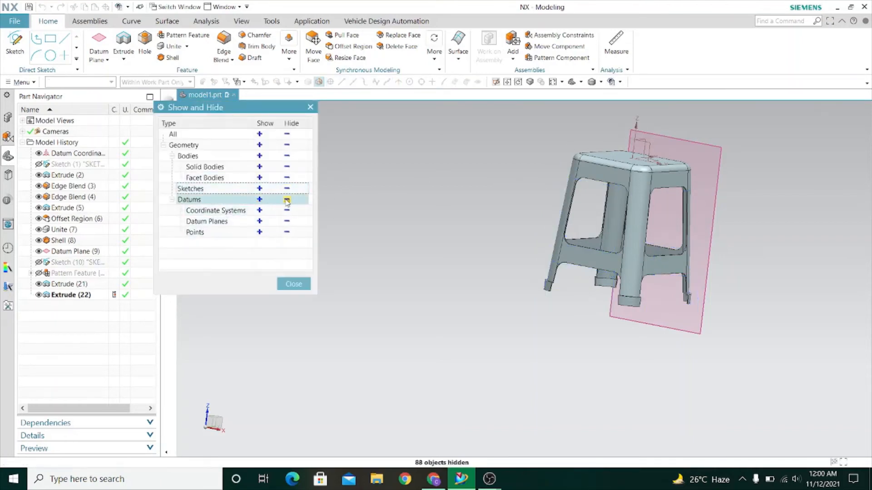
pyautogui.click(287, 200)
pyautogui.click(283, 284)
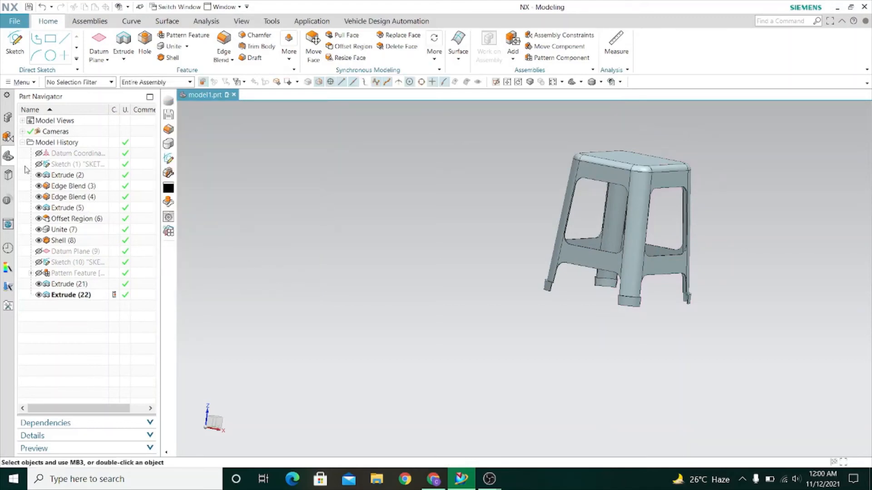
pyautogui.moveTo(418, 220); pyautogui.dragTo(765, 191, button='middle')
pyautogui.scroll(4, 765, 191)
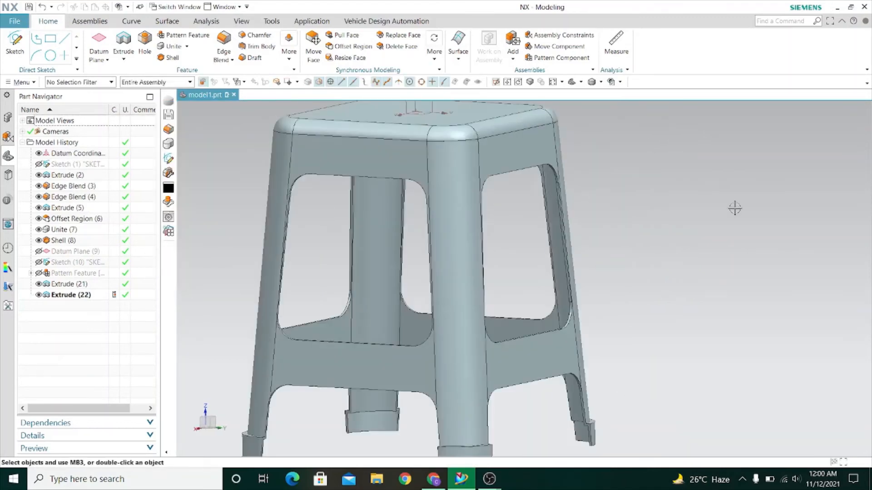
pyautogui.scroll(-2, 734, 208)
pyautogui.moveTo(718, 255)
pyautogui.mouseDown(button='middle')
pyautogui.moveTo(673, 247)
pyautogui.moveTo(666, 263)
pyautogui.moveTo(733, 248)
pyautogui.mouseUp(button='middle')
pyautogui.scroll(1, 570, 382)
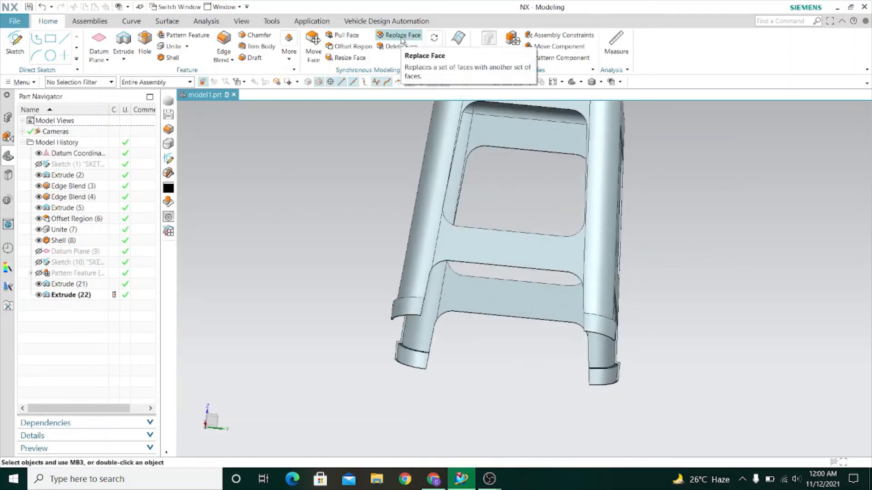
pyautogui.click(401, 40)
pyautogui.scroll(7, 592, 385)
pyautogui.click(613, 345)
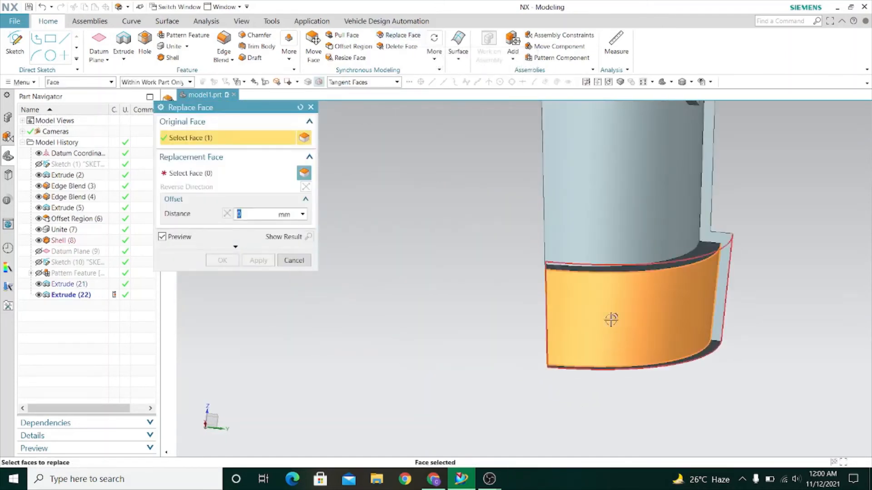
pyautogui.middleClick(600, 236)
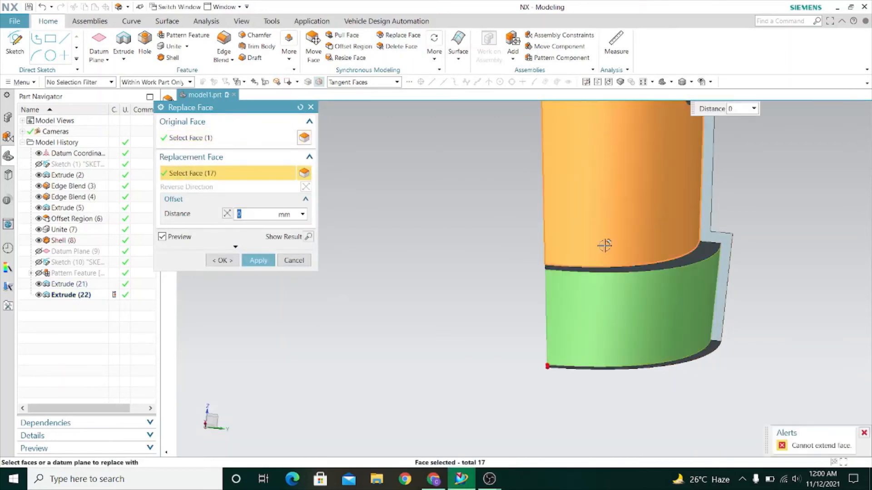
pyautogui.click(295, 260)
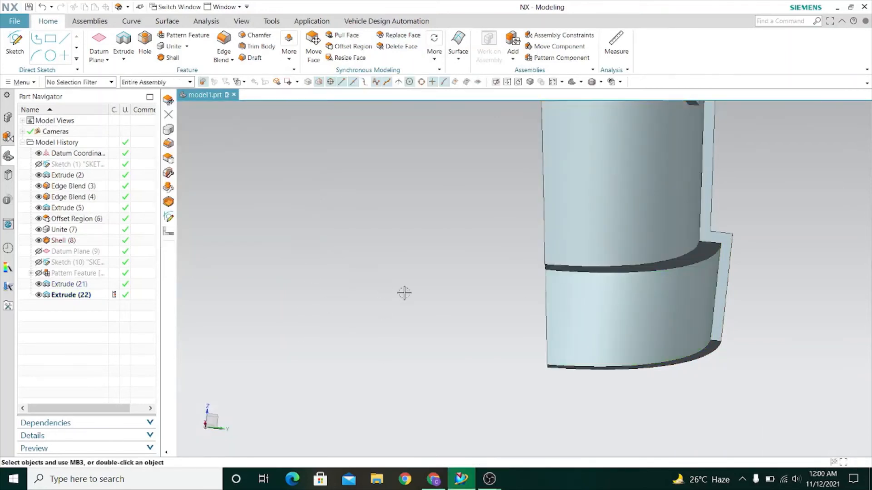
# Start an Offset Region on the curved inner ledge face inside one foot, with an offset distance of 30 mm
pyautogui.click(345, 47)
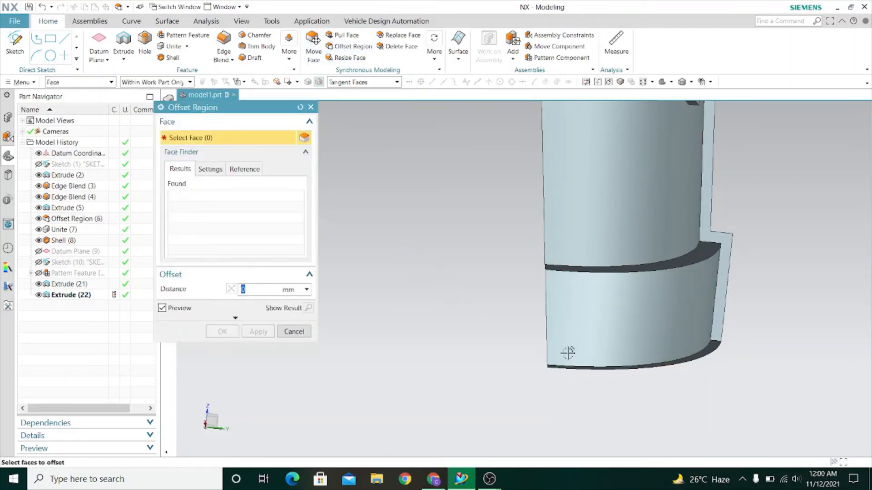
pyautogui.scroll(-8, 568, 352)
pyautogui.moveTo(652, 381); pyautogui.dragTo(631, 298, button='middle')
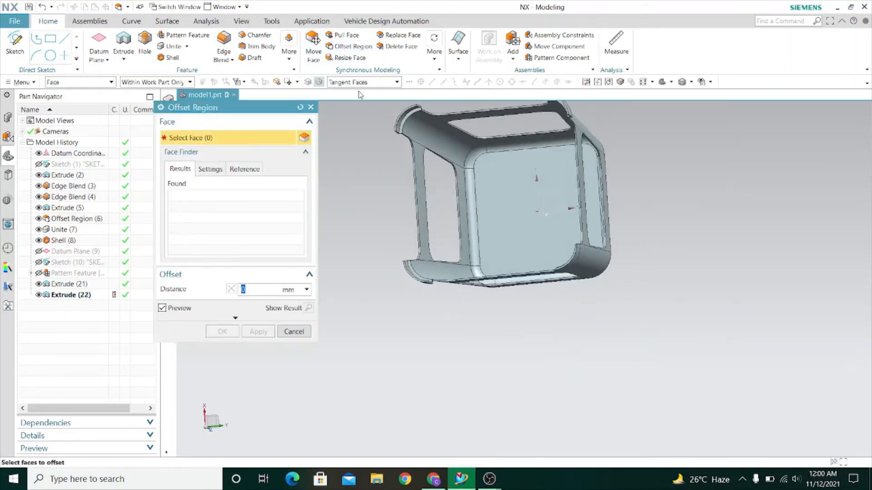
pyautogui.scroll(8, 413, 148)
pyautogui.click(488, 179)
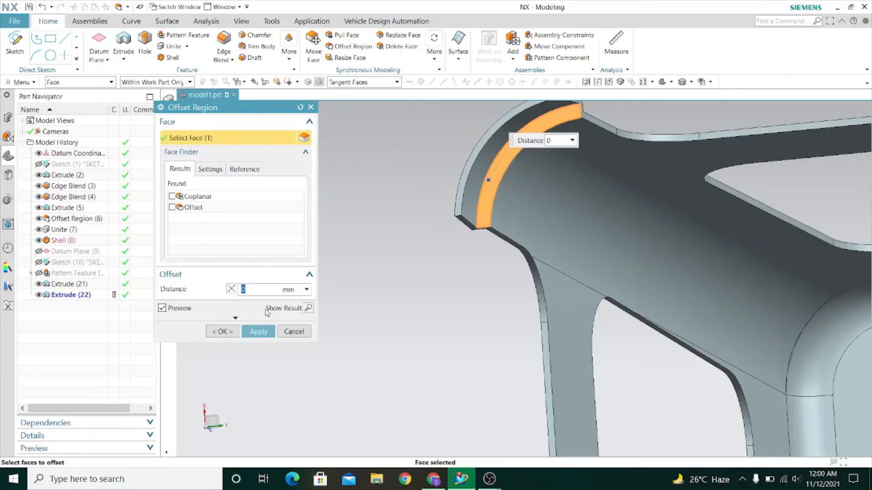
pyautogui.scroll(-8, 456, 190)
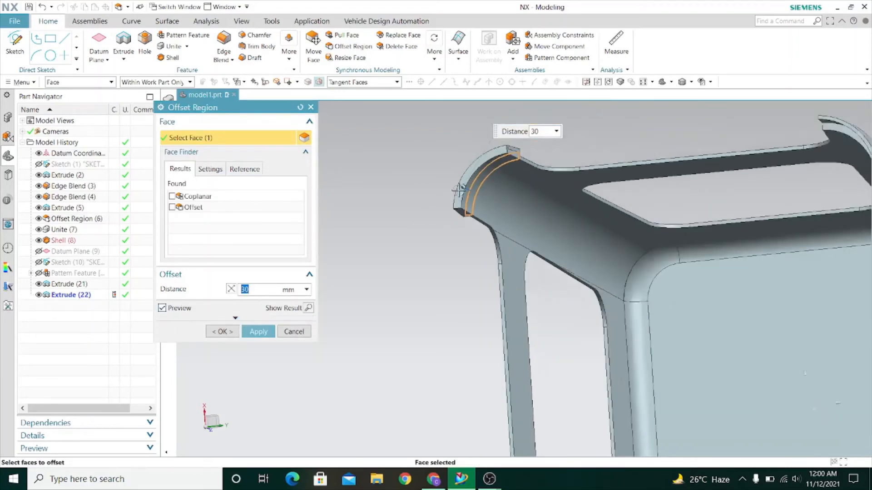
# Add the matching inner ledge faces of the other three feet and apply the 30 mm offset to all four
pyautogui.scroll(6, 480, 342)
pyautogui.scroll(2, 483, 337)
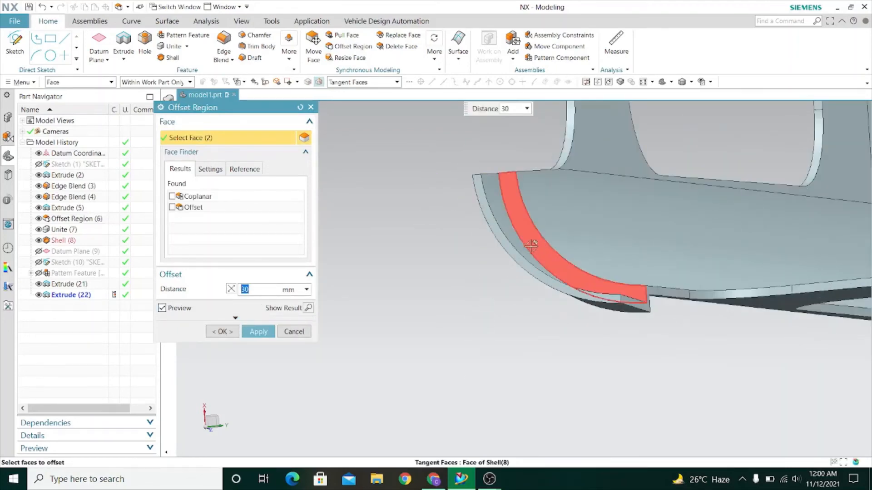
pyautogui.click(525, 249)
pyautogui.scroll(-5, 461, 267)
pyautogui.moveTo(426, 317); pyautogui.dragTo(456, 317, button='middle')
pyautogui.scroll(5, 720, 252)
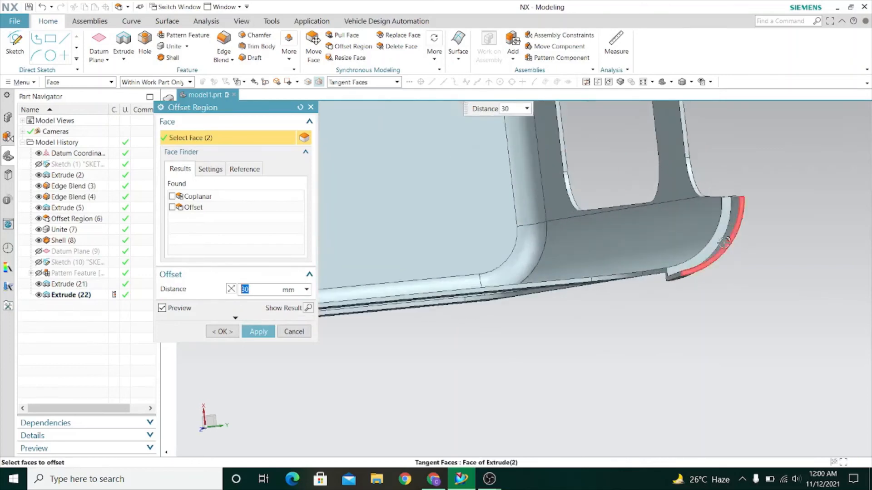
pyautogui.click(713, 248)
pyautogui.scroll(-7, 690, 341)
pyautogui.moveTo(618, 380); pyautogui.dragTo(618, 204, button='middle')
pyautogui.scroll(5, 619, 189)
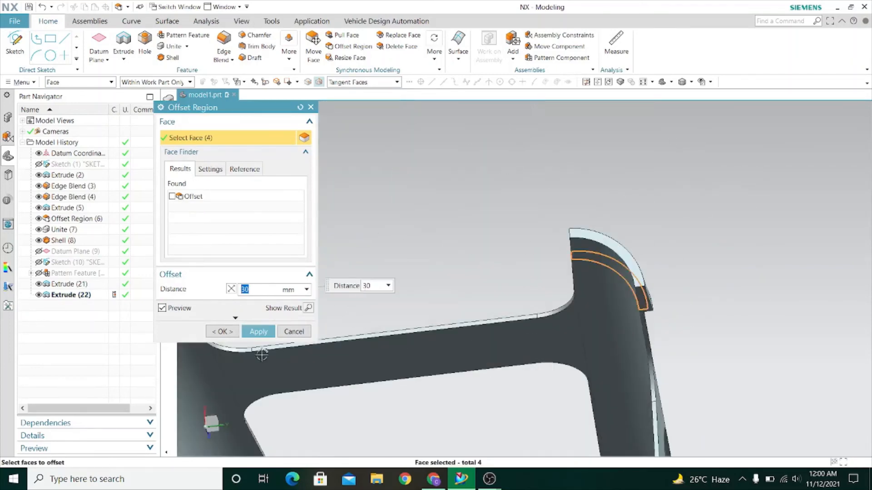
pyautogui.click(257, 333)
pyautogui.click(293, 332)
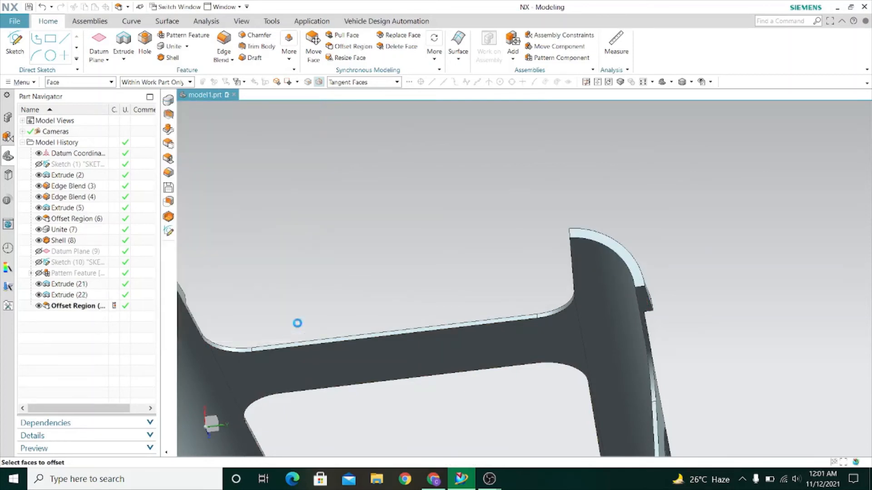
# Start an Edge Blend on the upper outer edge of one foot's rim with a 5 mm radius
pyautogui.scroll(-6, 521, 188)
pyautogui.moveTo(414, 236); pyautogui.dragTo(336, 377, button='middle')
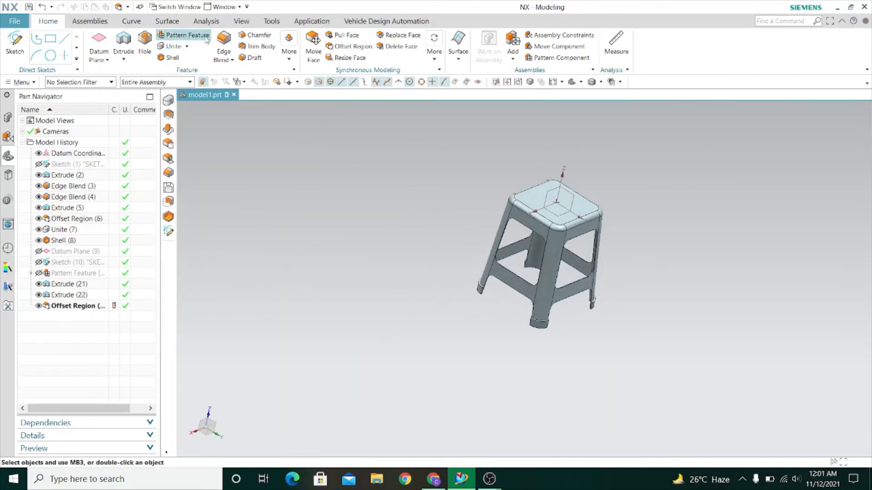
pyautogui.scroll(5, 540, 325)
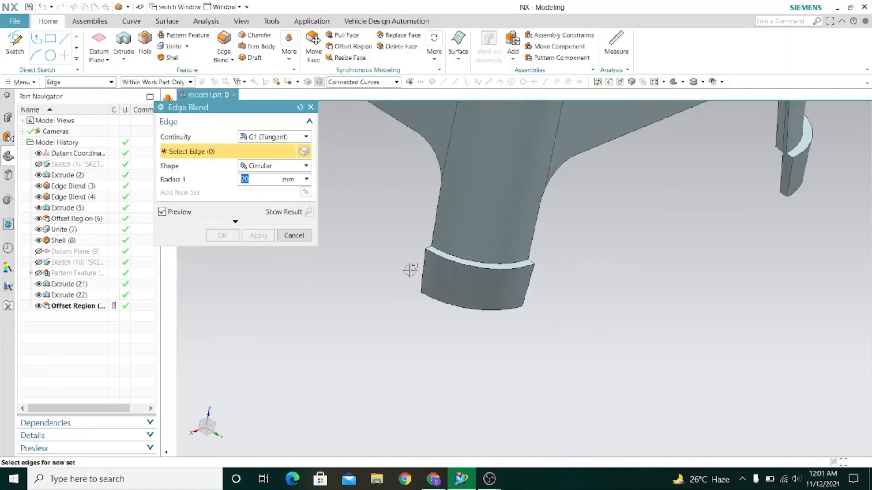
pyautogui.scroll(4, 427, 266)
pyautogui.click(445, 251)
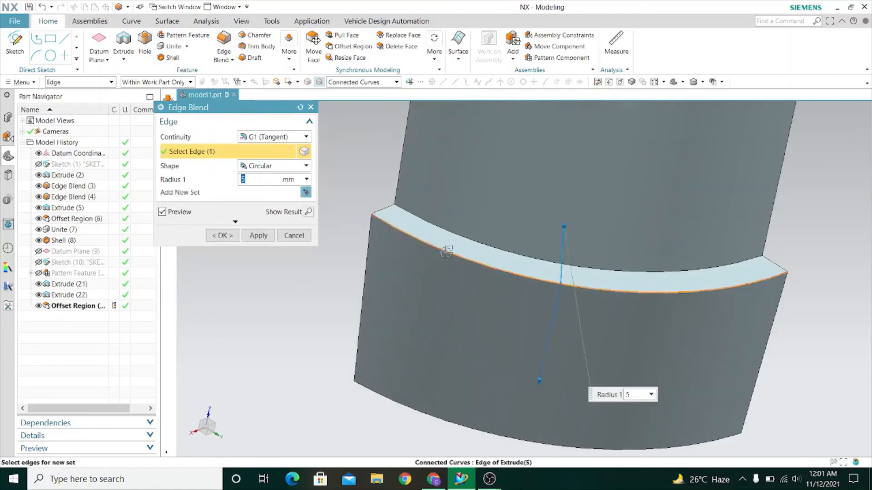
pyautogui.scroll(-4, 507, 270)
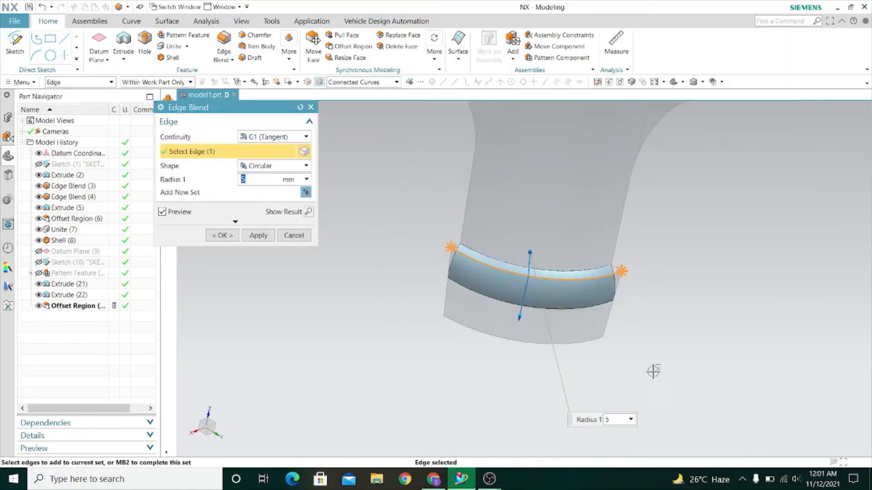
# Try a larger blend radius of 9 mm on the foot's rim edge and set it back to 5 mm
pyautogui.moveTo(678, 340); pyautogui.dragTo(595, 304, button='middle')
pyautogui.scroll(3, 426, 238)
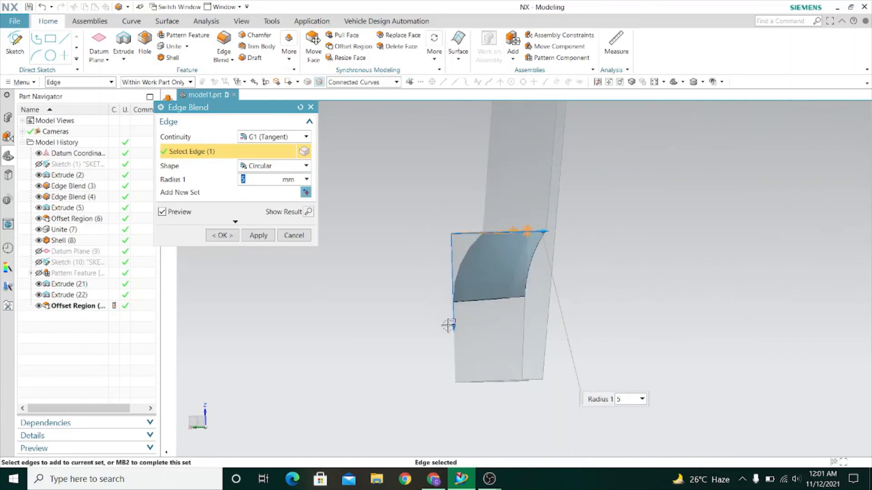
pyautogui.moveTo(452, 325); pyautogui.dragTo(456, 278)
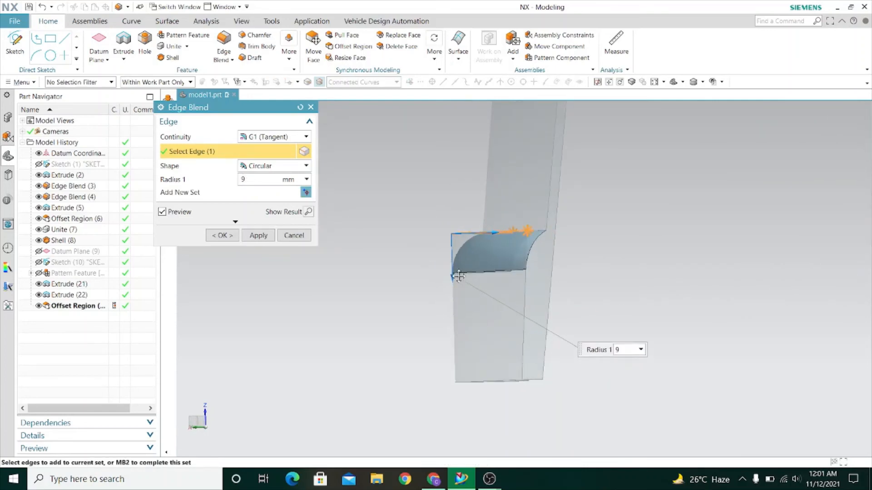
pyautogui.moveTo(379, 342)
pyautogui.mouseDown(button='middle')
pyautogui.moveTo(366, 339)
pyautogui.moveTo(377, 350)
pyautogui.mouseUp(button='middle')
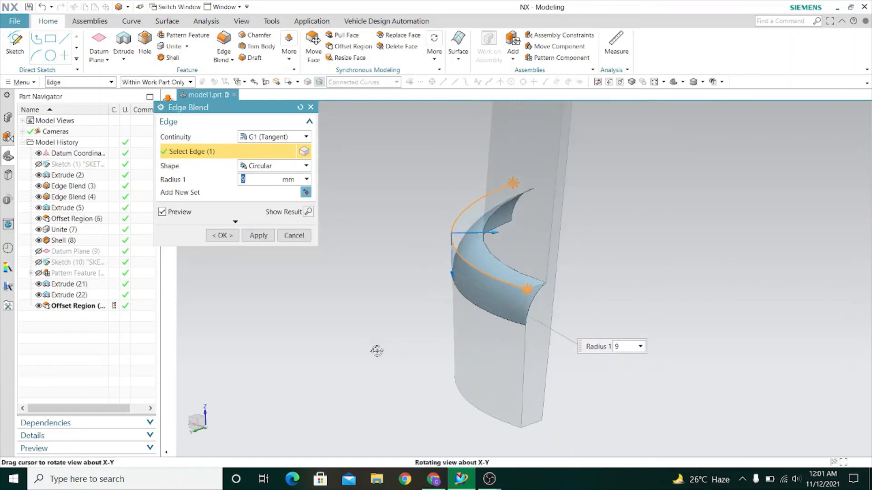
pyautogui.write('5')
pyautogui.press('Return')
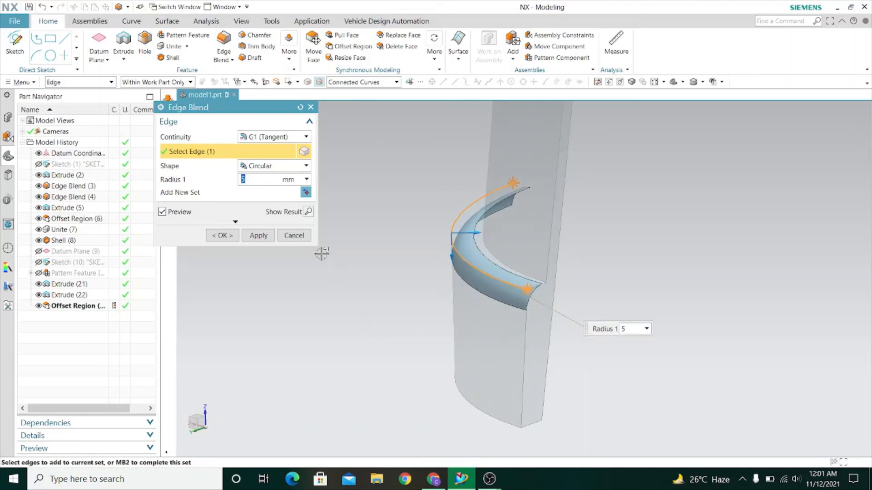
# Preview the finished 5 mm rim blend on the first foot, and return to editing the edge selection
pyautogui.click(308, 212)
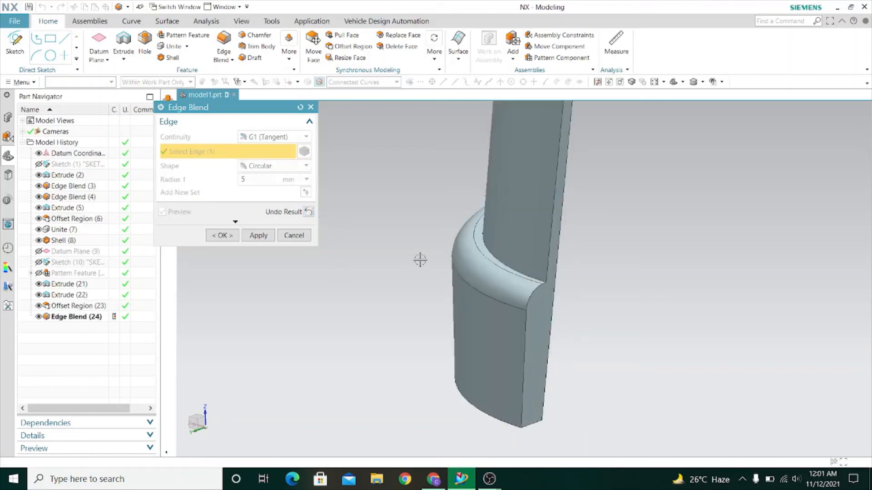
pyautogui.scroll(-4, 424, 257)
pyautogui.scroll(3, 782, 338)
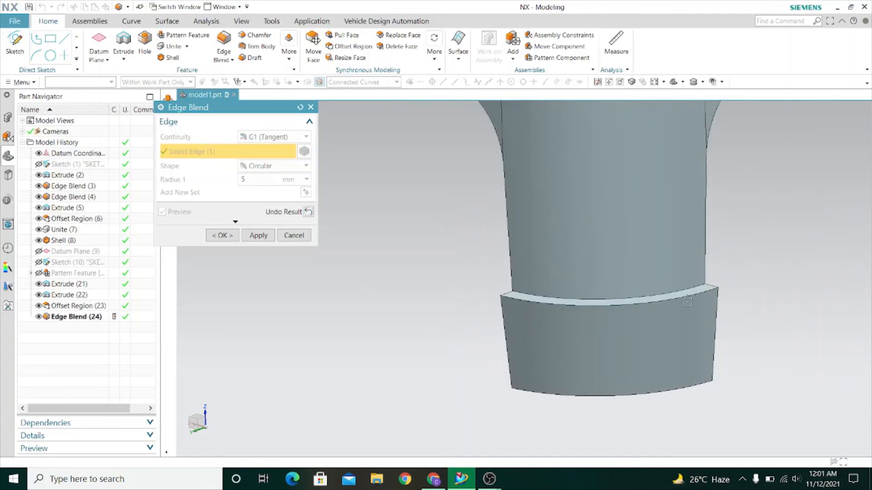
pyautogui.click(308, 212)
# Add the upper outer rim edges of the other three feet and apply the 5 mm blend to all four
pyautogui.click(603, 301)
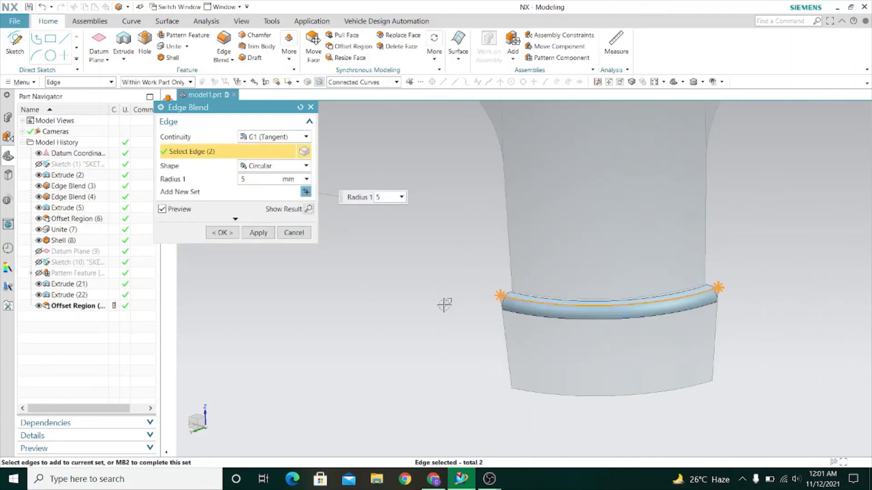
pyautogui.scroll(-5, 444, 304)
pyautogui.scroll(5, 648, 245)
pyautogui.click(661, 245)
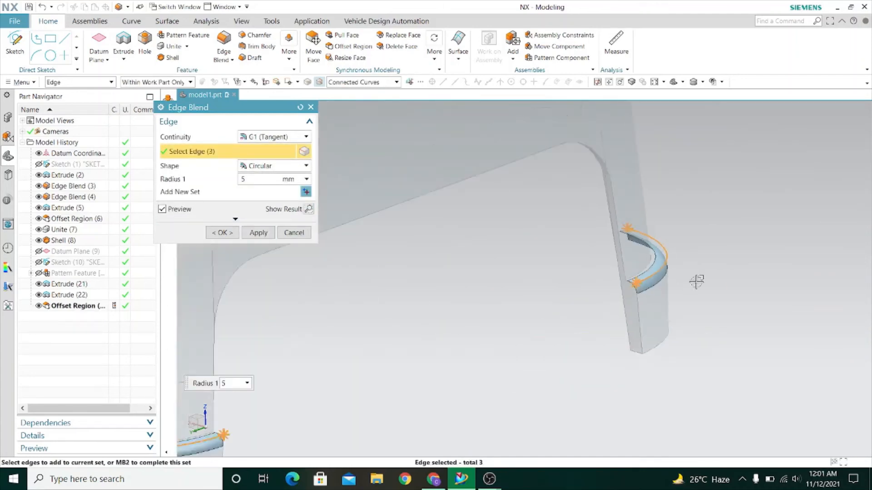
pyautogui.scroll(-3, 612, 341)
pyautogui.moveTo(612, 341); pyautogui.dragTo(679, 320, button='middle')
pyautogui.scroll(5, 599, 334)
pyautogui.click(589, 327)
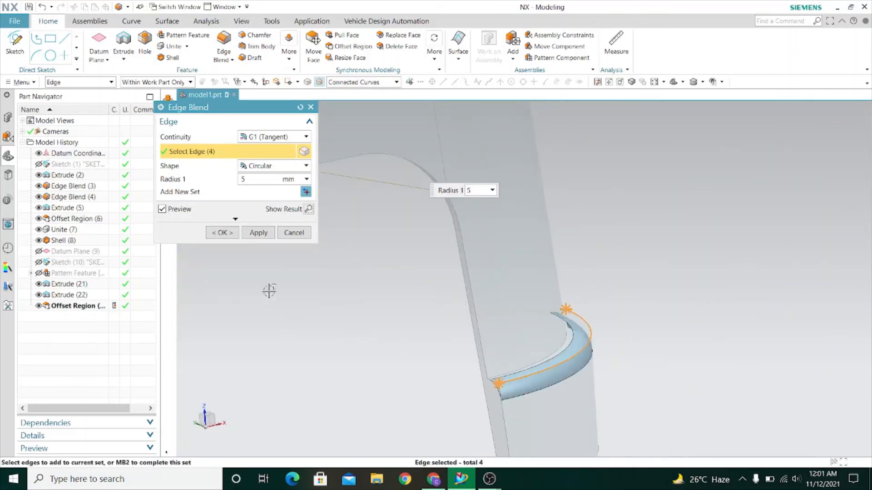
pyautogui.click(254, 233)
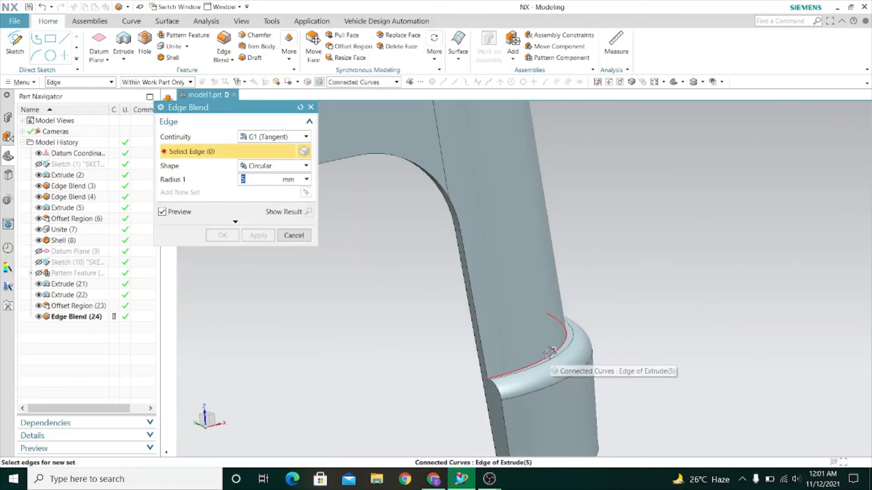
# Start another Edge Blend on the inner edges where the legs meet the blended rims, selecting three feet
pyautogui.click(548, 321)
pyautogui.scroll(-5, 575, 311)
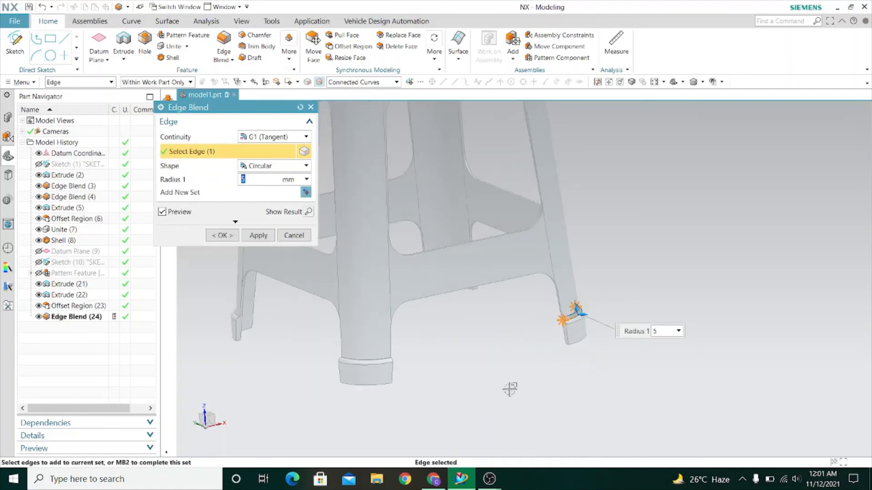
pyautogui.moveTo(510, 389); pyautogui.dragTo(400, 377, button='middle')
pyautogui.scroll(5, 555, 331)
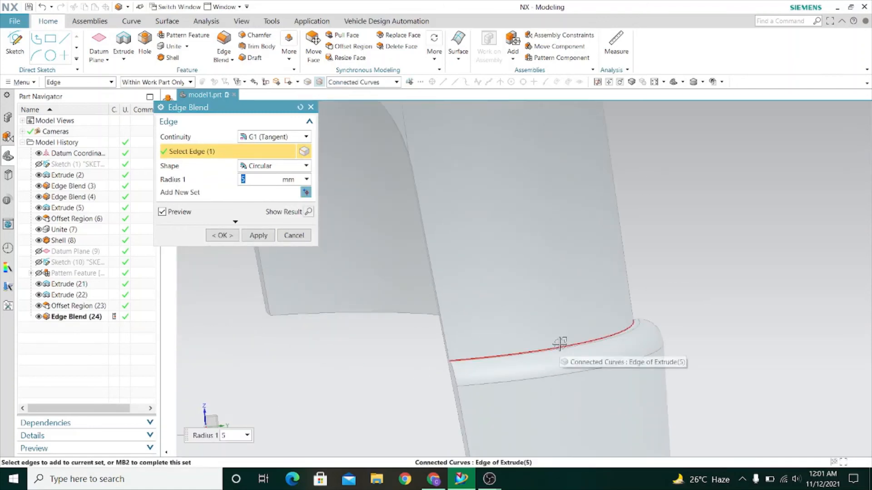
pyautogui.click(560, 344)
pyautogui.scroll(-6, 547, 299)
pyautogui.moveTo(652, 317); pyautogui.dragTo(578, 342, button='middle')
pyautogui.scroll(4, 544, 364)
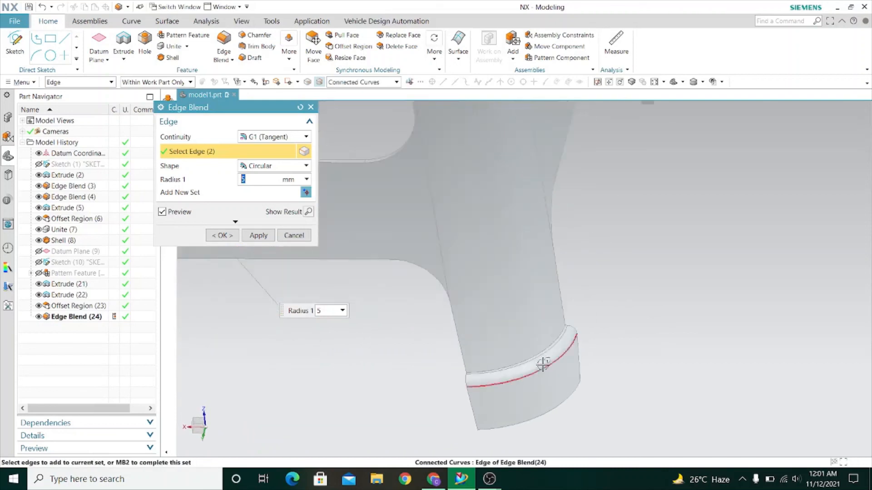
pyautogui.click(530, 341)
# Add the fourth foot's matching leg-to-rim edge and apply a 3 mm blend to all four edges
pyautogui.scroll(-5, 529, 341)
pyautogui.moveTo(576, 294); pyautogui.dragTo(519, 322, button='middle')
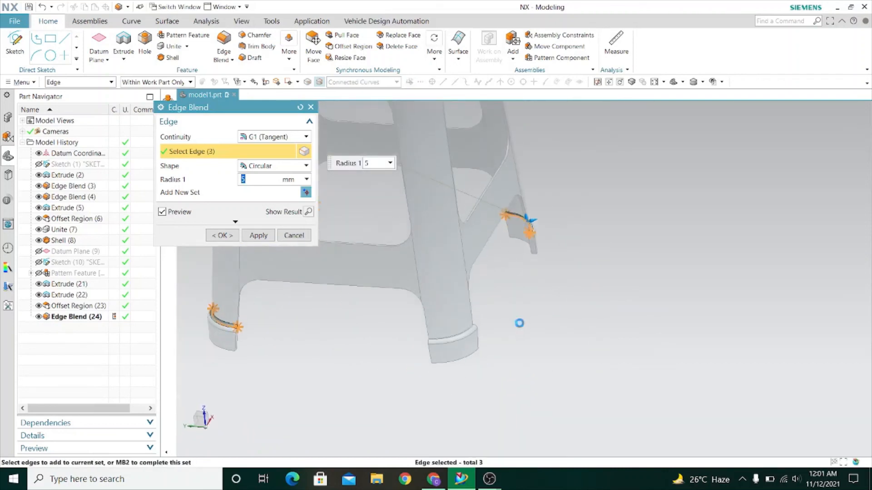
pyautogui.scroll(5, 440, 331)
pyautogui.click(434, 320)
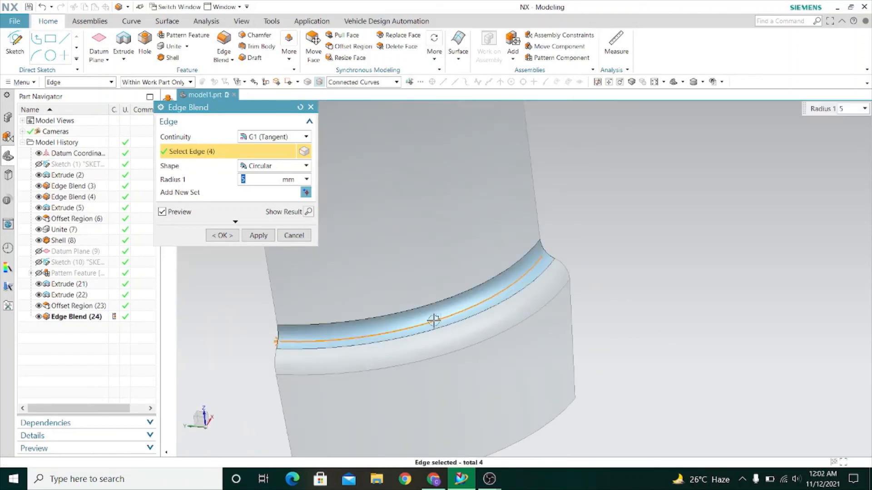
pyautogui.write('3')
pyautogui.click(261, 236)
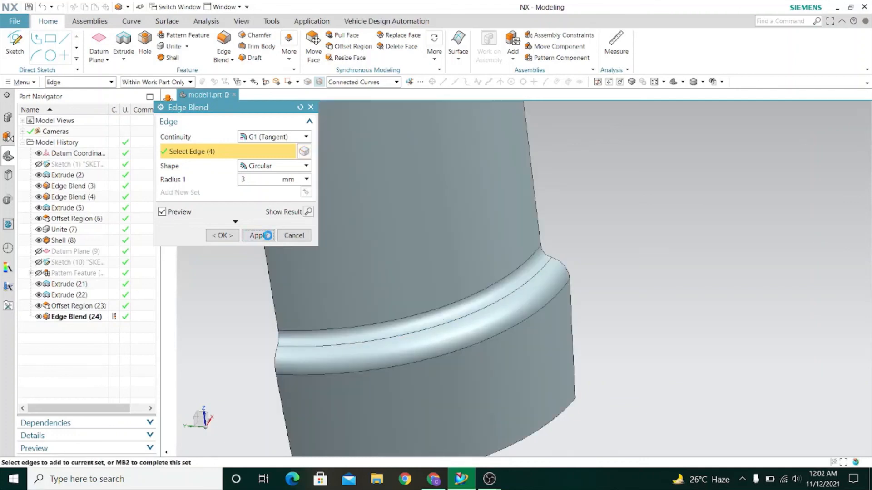
pyautogui.click(294, 235)
# Try a 3 mm Edge Blend on a lower corner and the bottom edge of one upper side opening
pyautogui.scroll(-6, 565, 288)
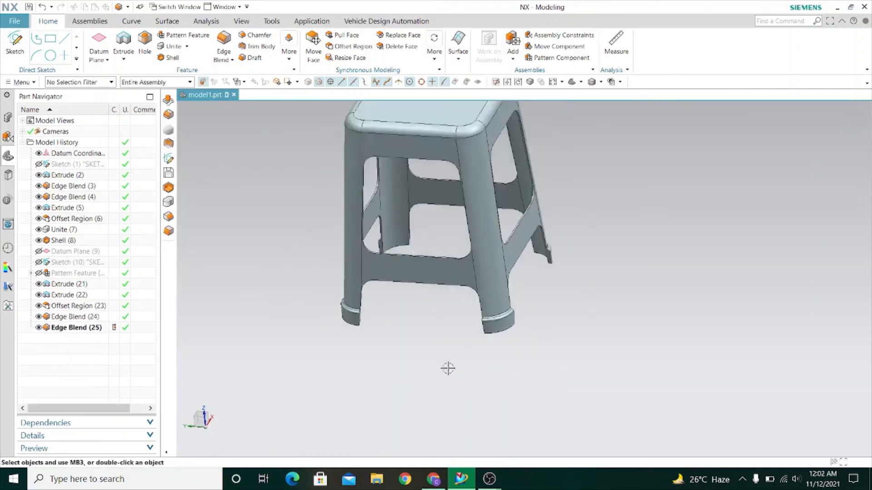
pyautogui.moveTo(448, 369); pyautogui.dragTo(339, 346, button='middle')
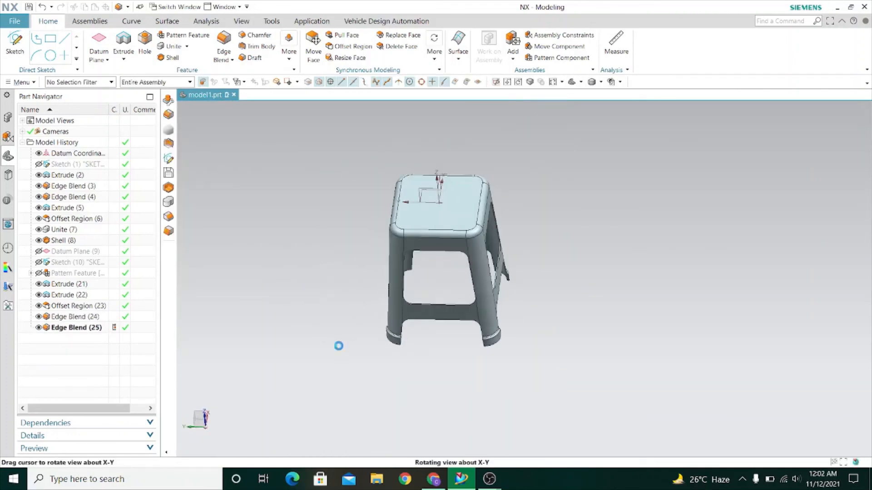
pyautogui.scroll(6, 397, 278)
pyautogui.scroll(-5, 397, 279)
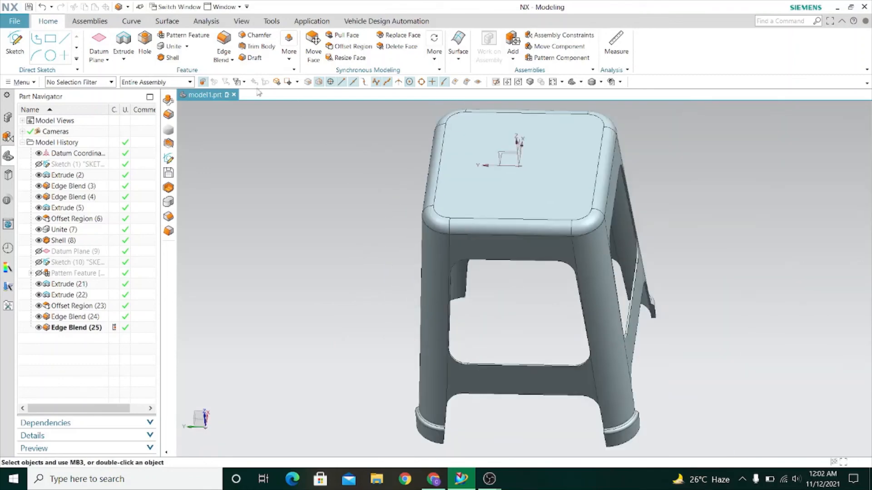
pyautogui.scroll(6, 456, 314)
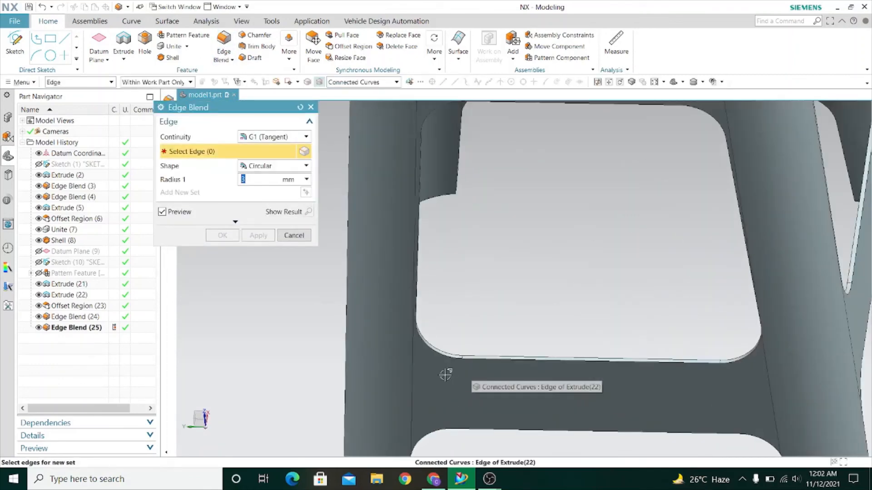
pyautogui.click(468, 290)
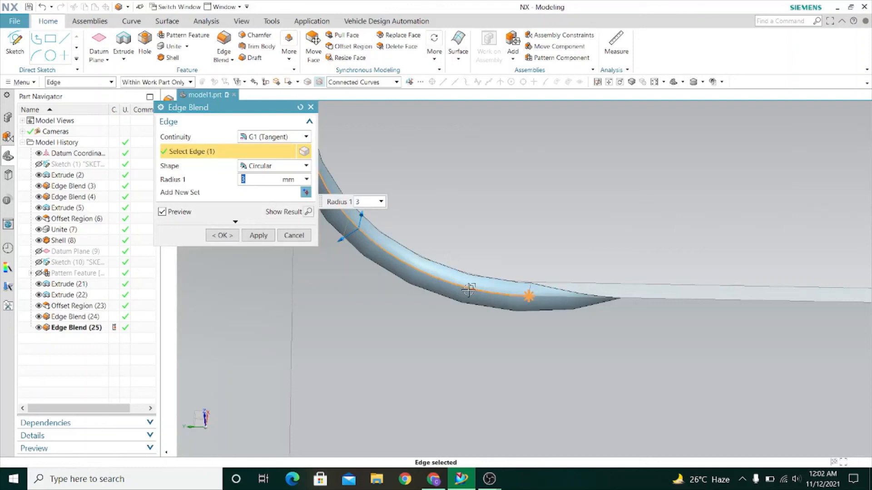
pyautogui.click(609, 300)
pyautogui.scroll(-6, 397, 315)
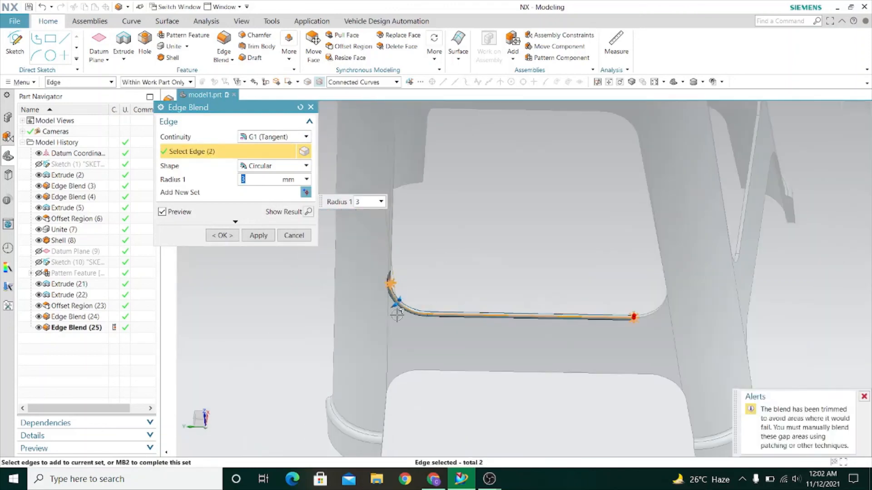
pyautogui.click(294, 235)
# Edit the object display of the stool body and apply a vibrant blue colour
pyautogui.scroll(-6, 426, 278)
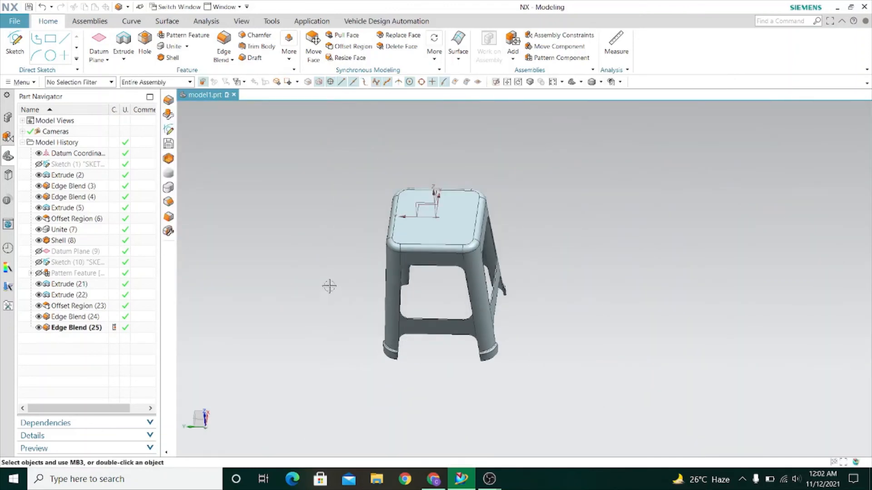
pyautogui.moveTo(330, 286); pyautogui.dragTo(320, 241, button='middle')
pyautogui.click(241, 21)
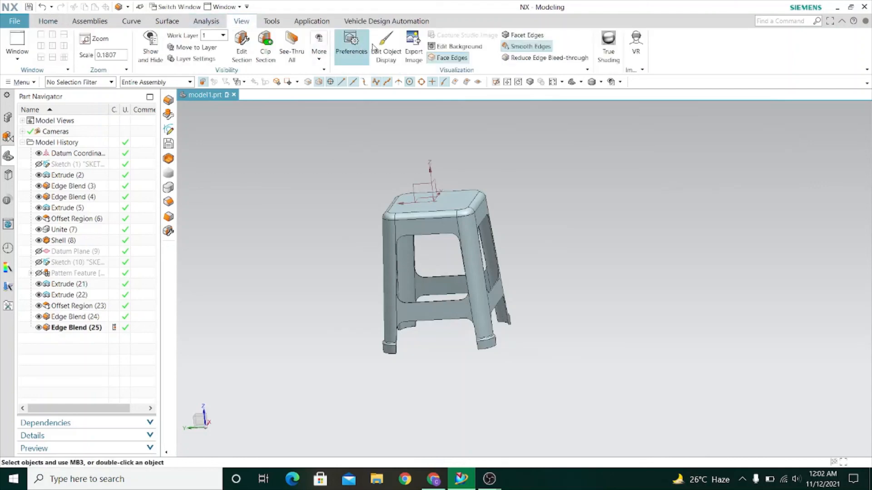
pyautogui.scroll(3, 337, 247)
pyautogui.click(428, 223)
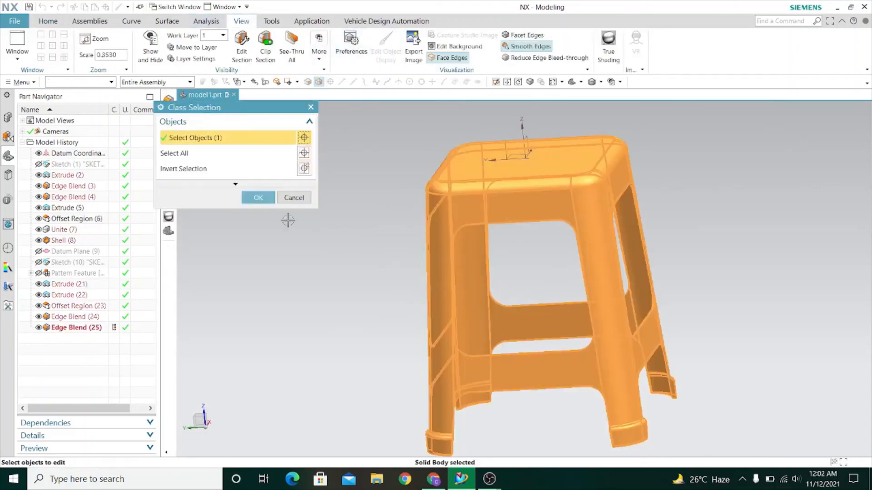
pyautogui.click(255, 198)
pyautogui.click(295, 169)
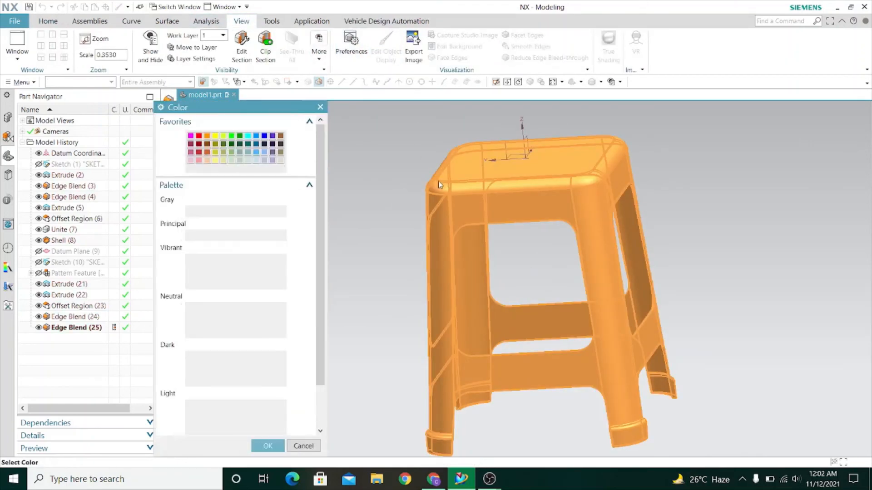
pyautogui.scroll(-2, 437, 180)
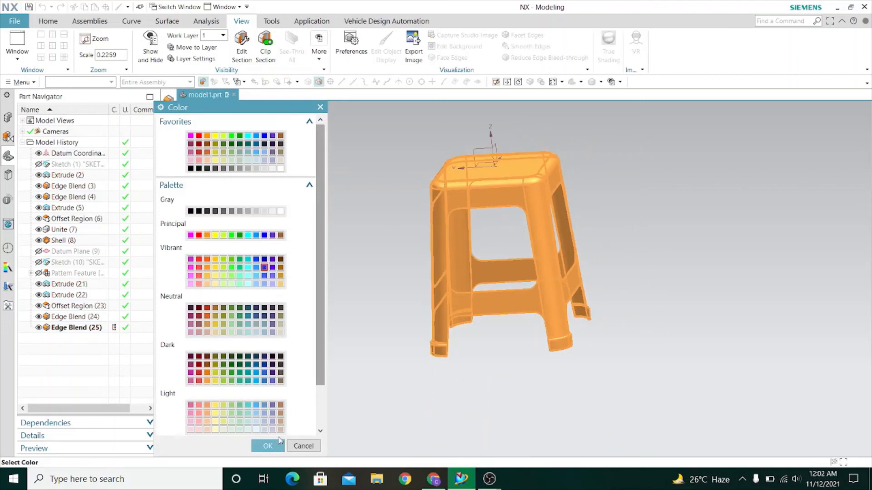
pyautogui.click(275, 445)
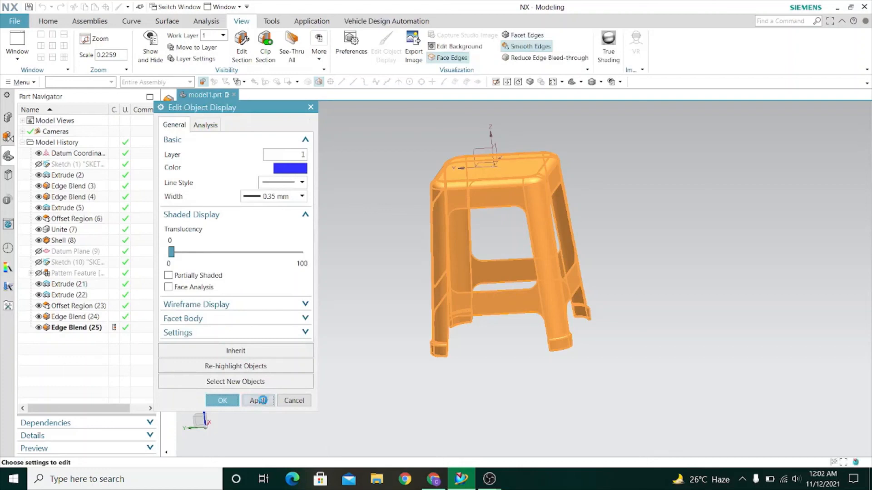
pyautogui.click(258, 400)
# Change the stool body's display colour to a darker blue and finish editing its display
pyautogui.moveTo(409, 313); pyautogui.dragTo(390, 278, button='middle')
pyautogui.click(293, 170)
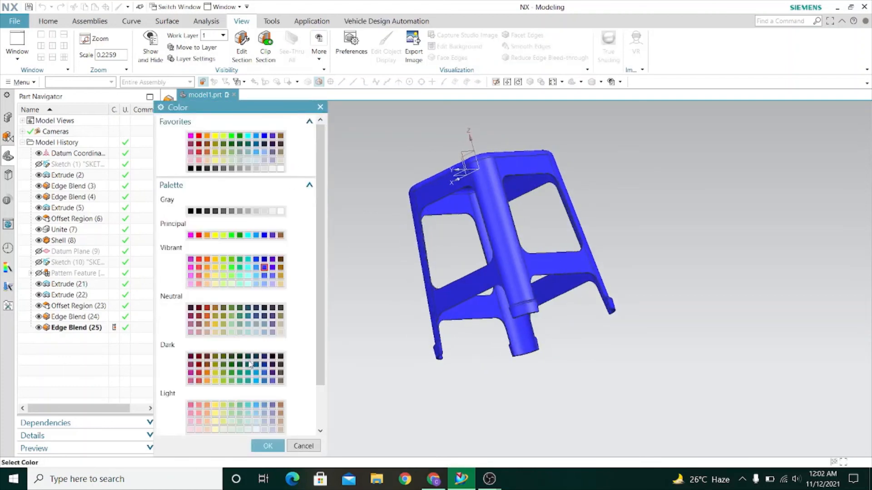
pyautogui.click(272, 446)
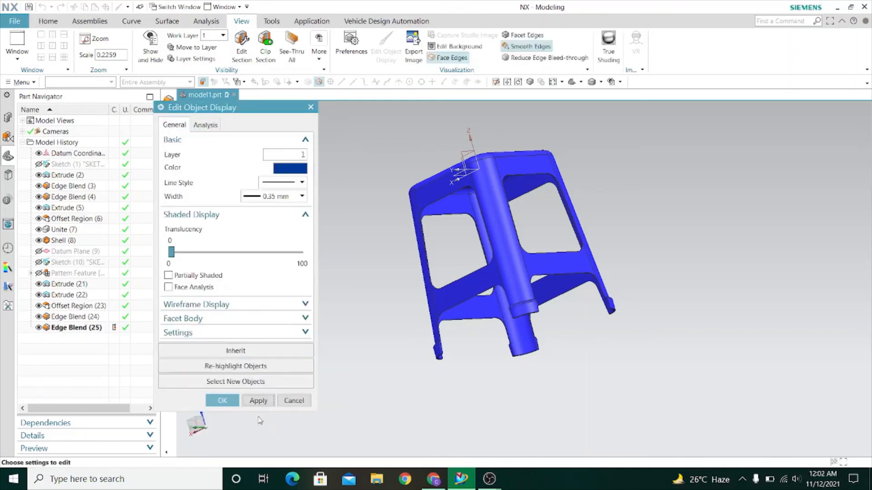
pyautogui.click(259, 400)
pyautogui.click(223, 401)
# Set the rendering style to show the finished stool shaded without edge lines
pyautogui.scroll(-3, 367, 384)
pyautogui.moveTo(358, 373); pyautogui.dragTo(385, 387, button='middle')
pyautogui.scroll(4, 377, 382)
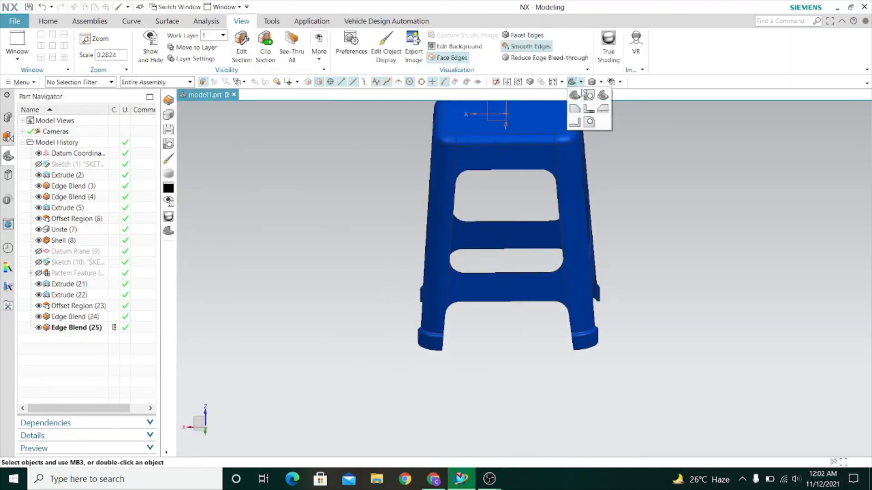
pyautogui.click(589, 101)
pyautogui.scroll(-1, 485, 259)
pyautogui.moveTo(286, 315); pyautogui.dragTo(296, 260, button='middle')
pyautogui.scroll(-1, 296, 261)
pyautogui.moveTo(733, 362); pyautogui.dragTo(697, 397, button='middle')
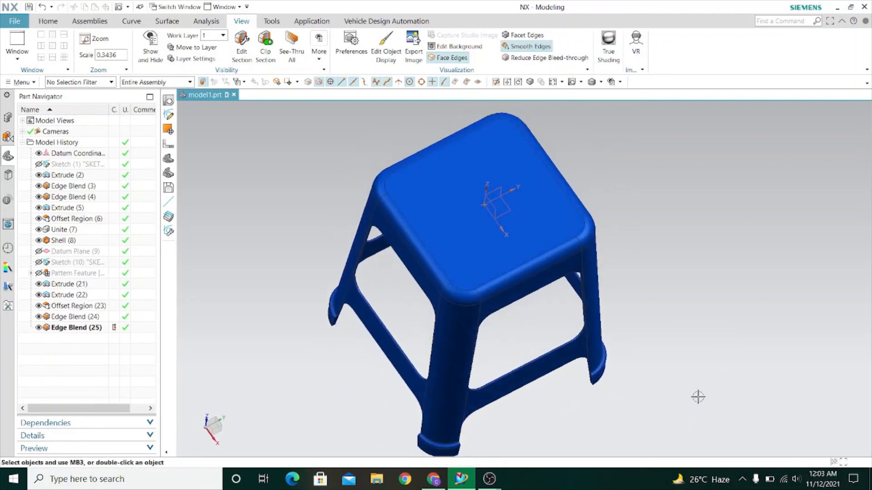